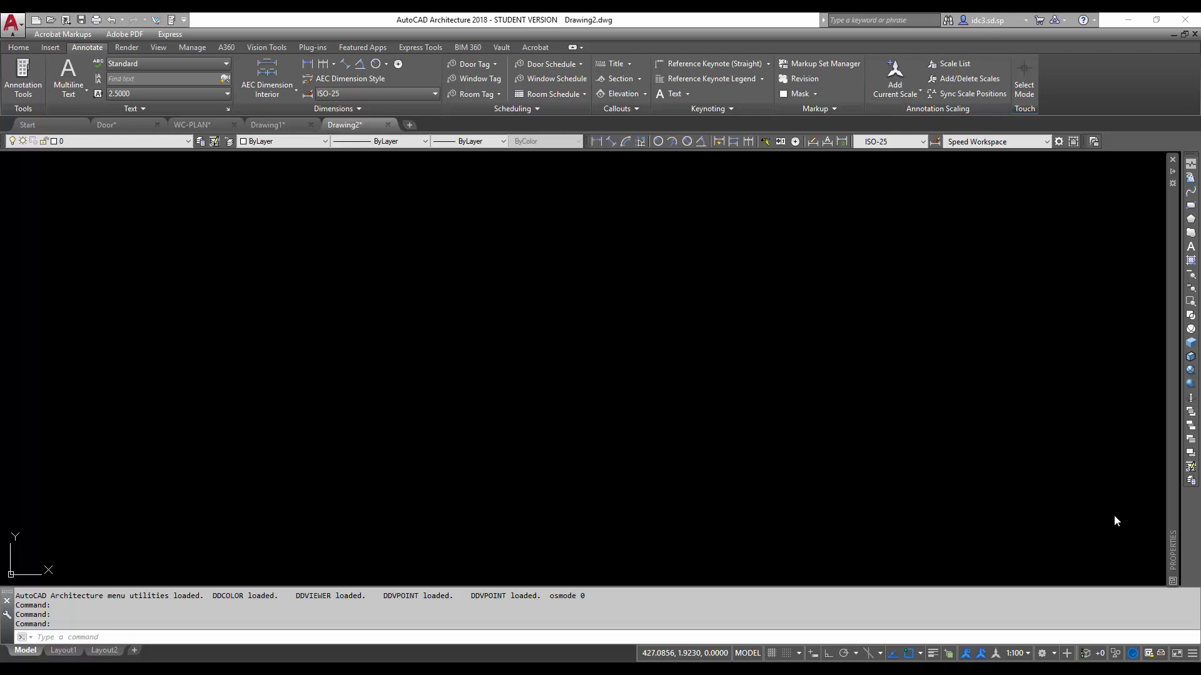
Step: Erase the selected object from the drawing
key(Escape)
text(e)
key(Return)
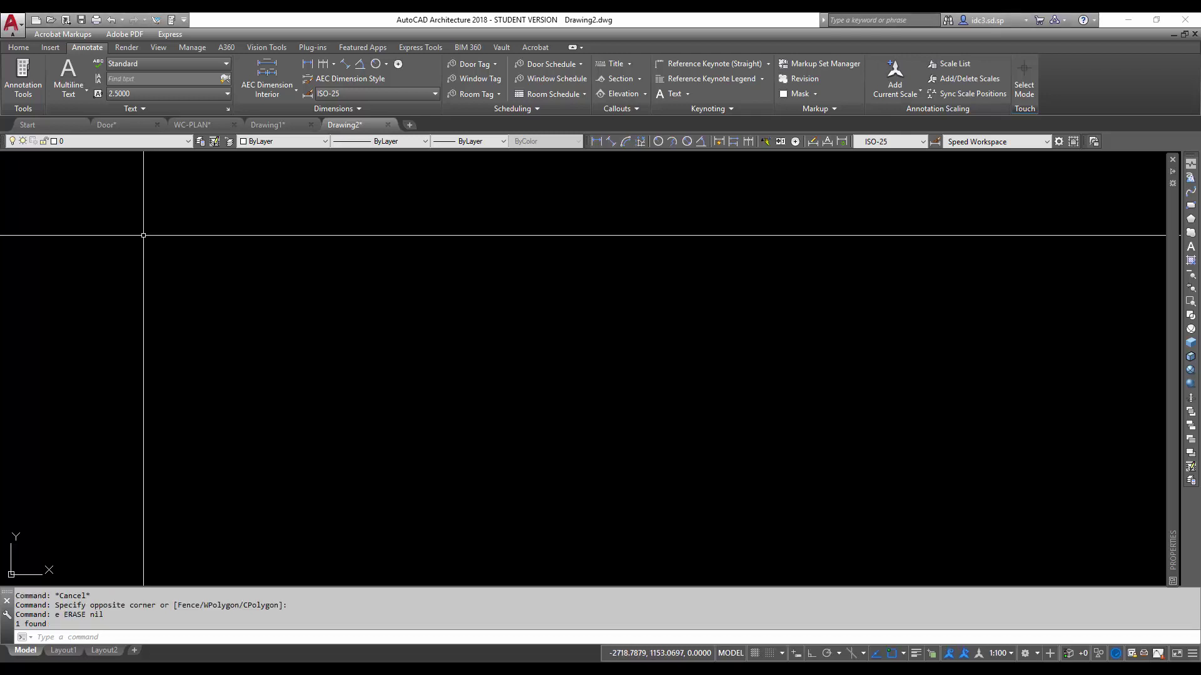
Step: Insert WC-PLAN.dwg and redefine its block so the front, plan and side toilet views appear
text(i)
key(Return)
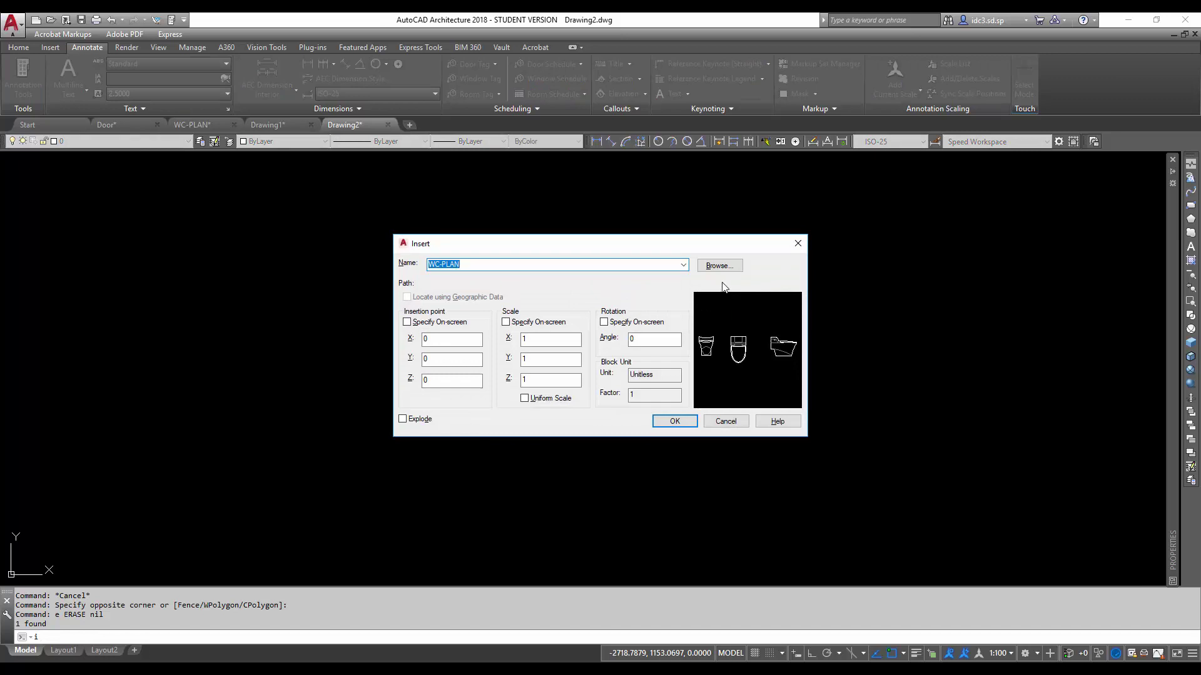
click(718, 268)
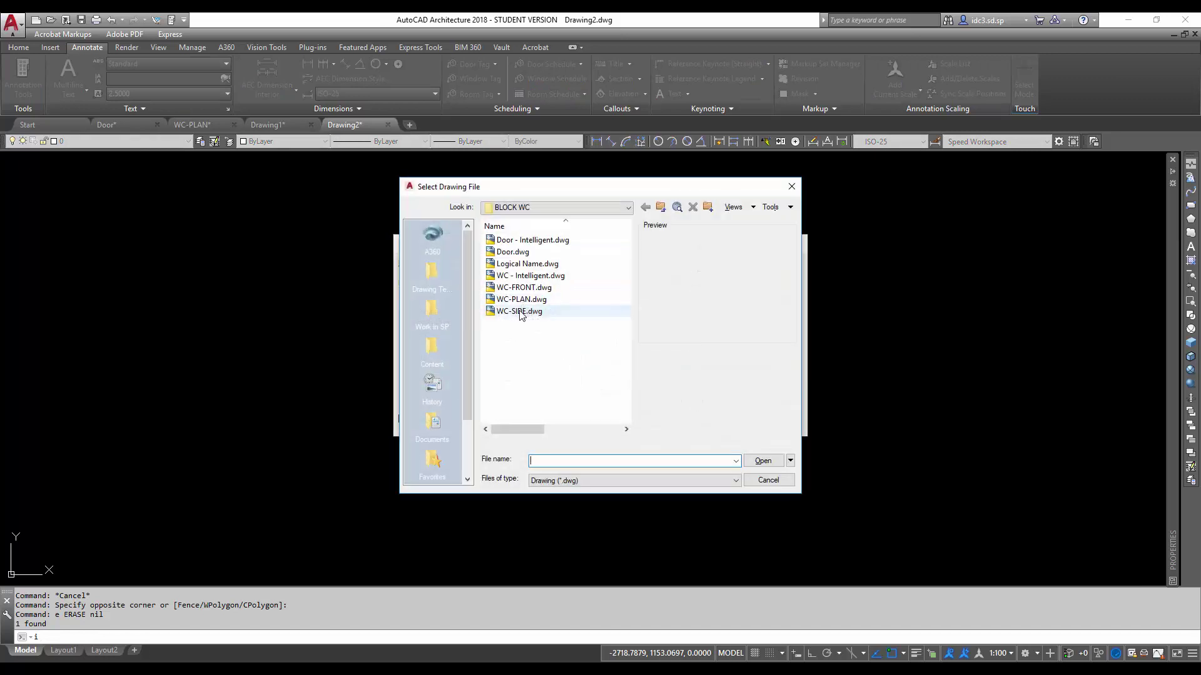
click(521, 299)
click(760, 460)
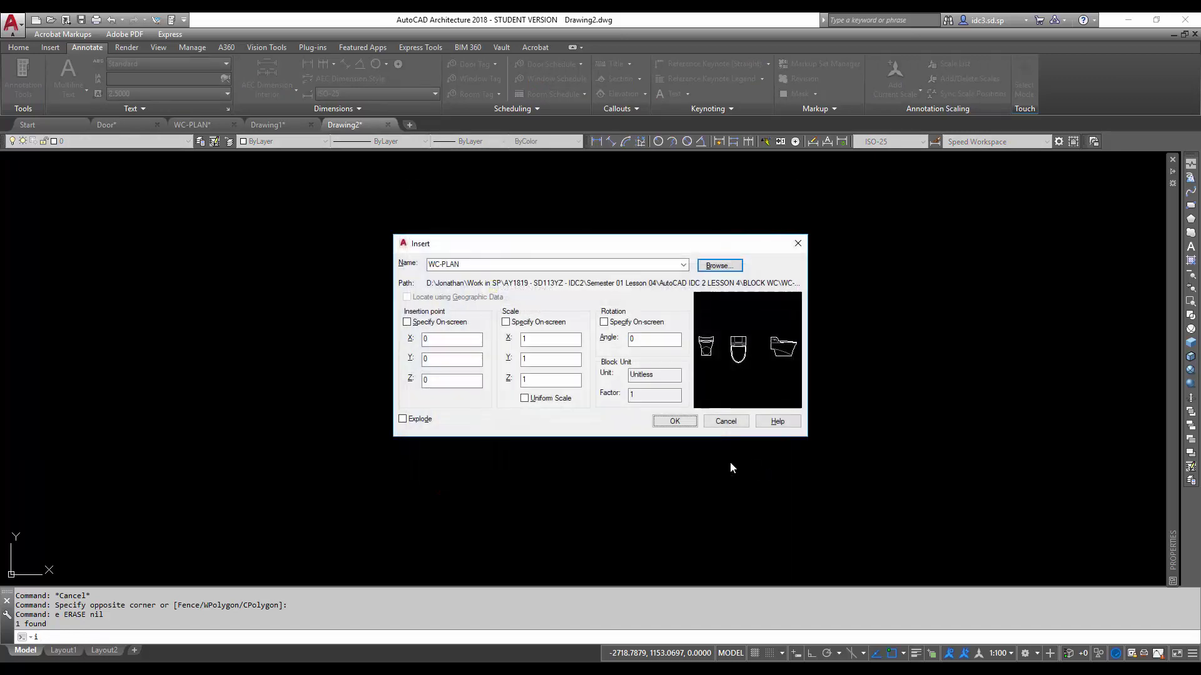
click(681, 427)
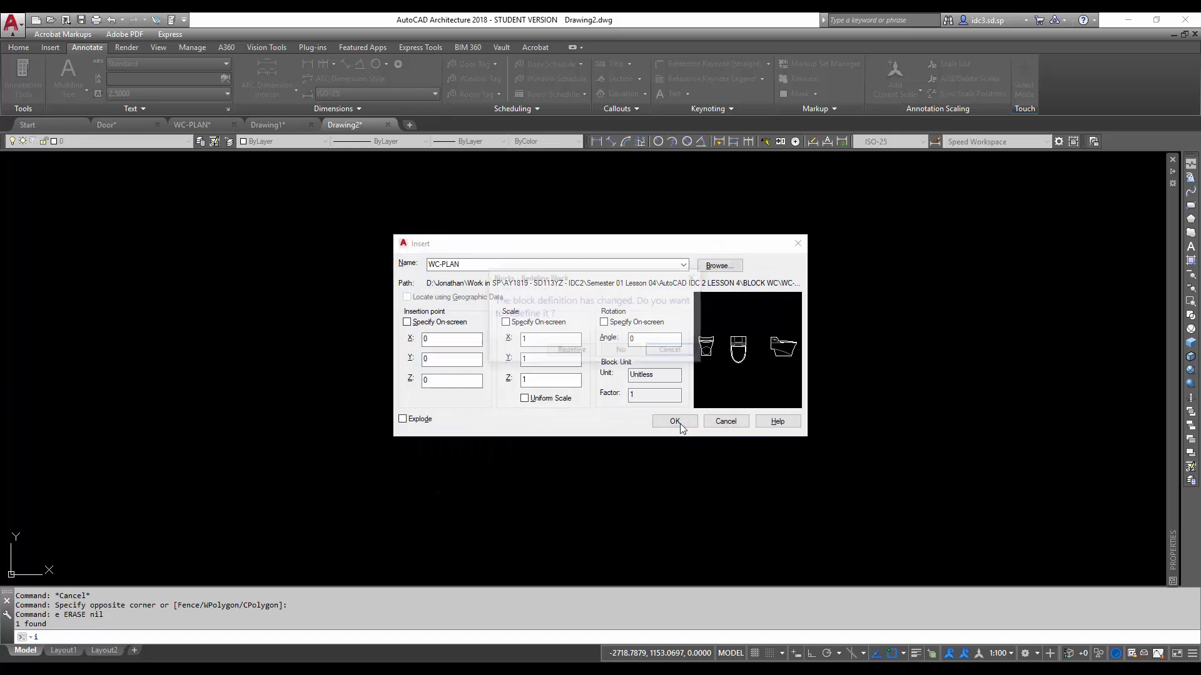
click(569, 354)
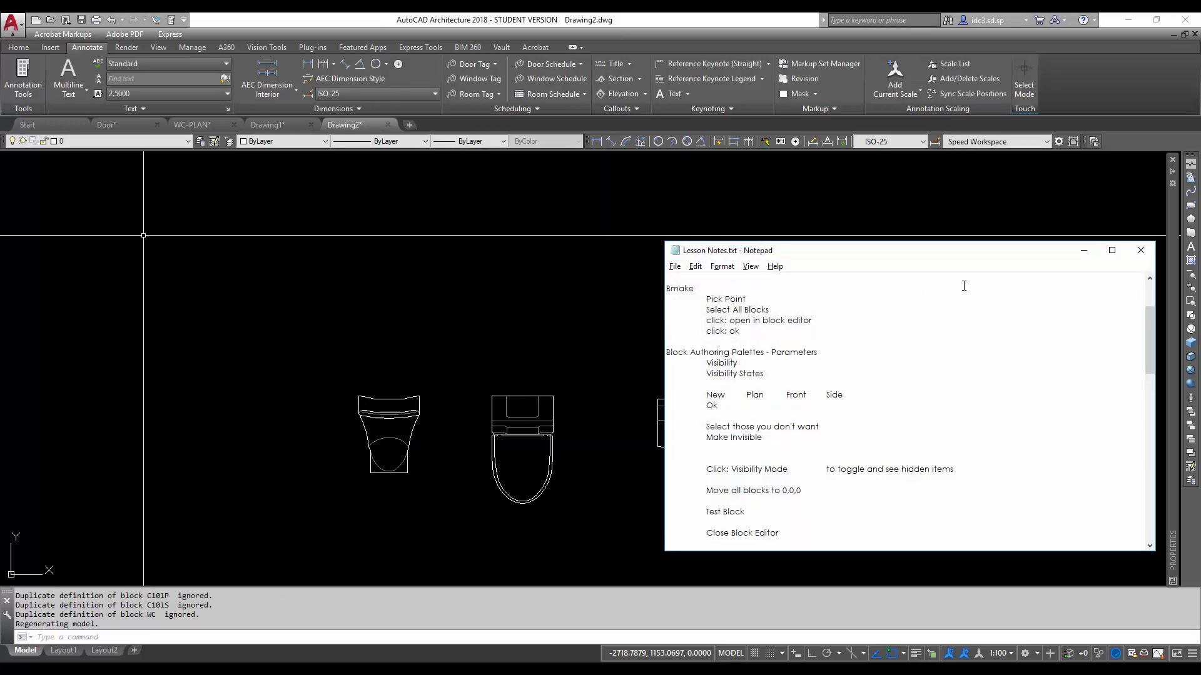
click(997, 214)
mouse_move(769, 512)
middle_down()
mouse_move(796, 472)
mouse_move(796, 482)
mouse_move(764, 440)
middle_up()
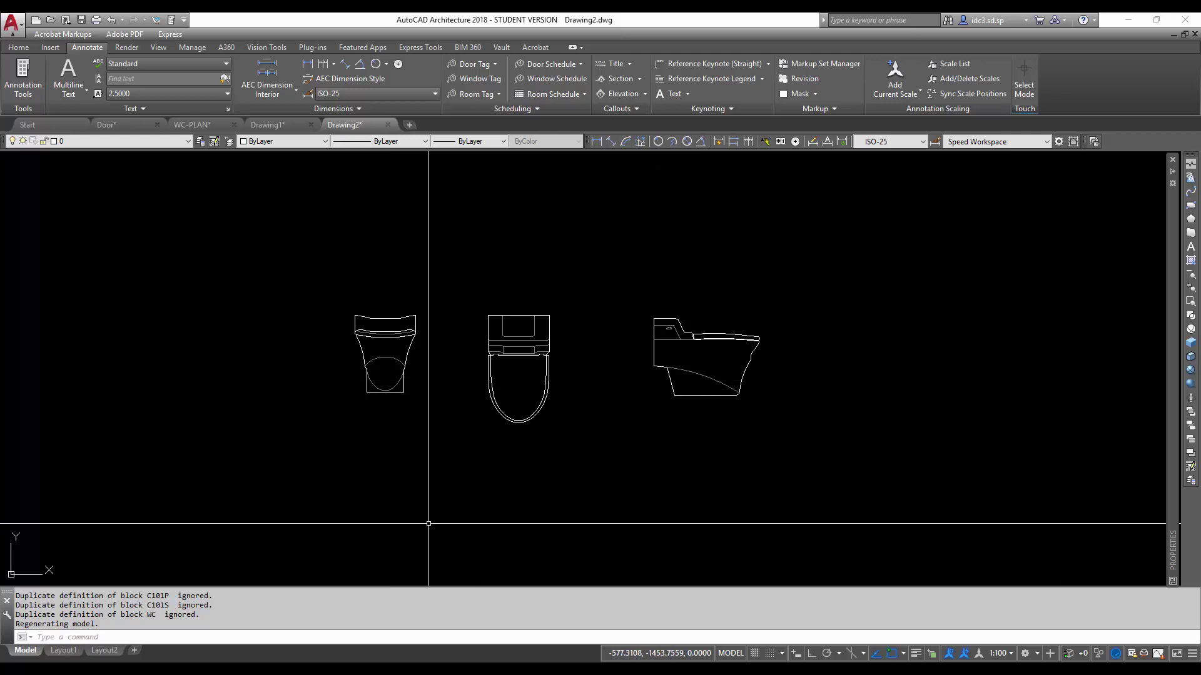
Step: Explode the inserted WC-PLAN block with X
click(521, 477)
click(504, 538)
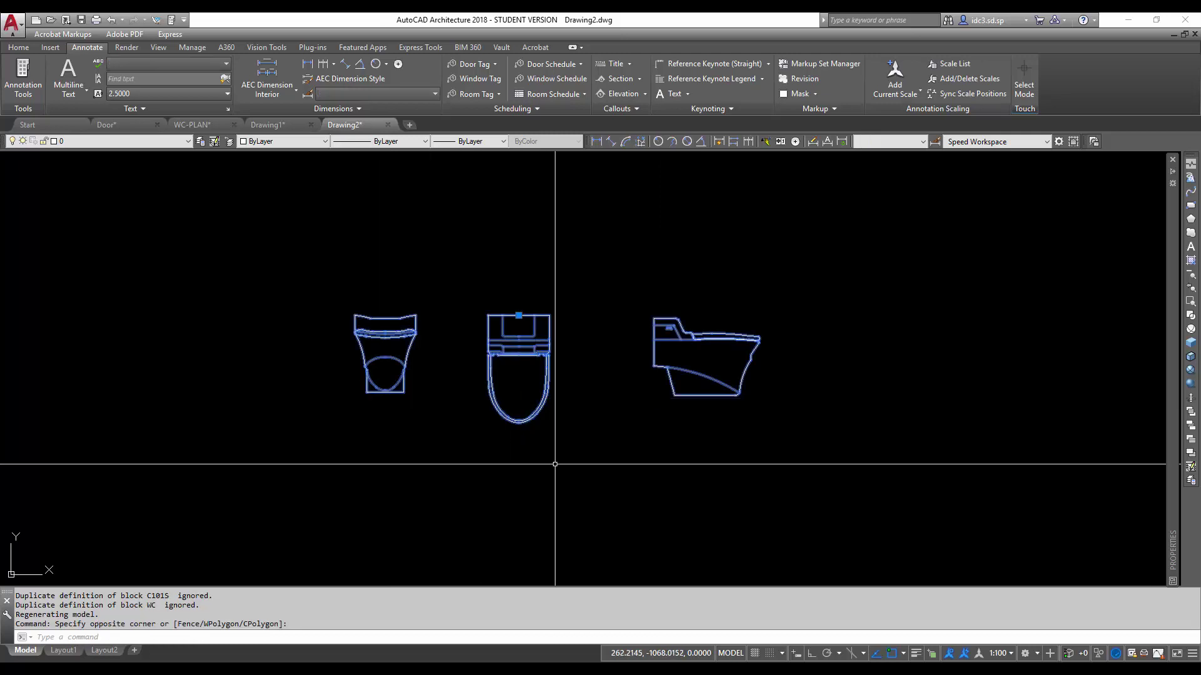
text(x)
key(Return)
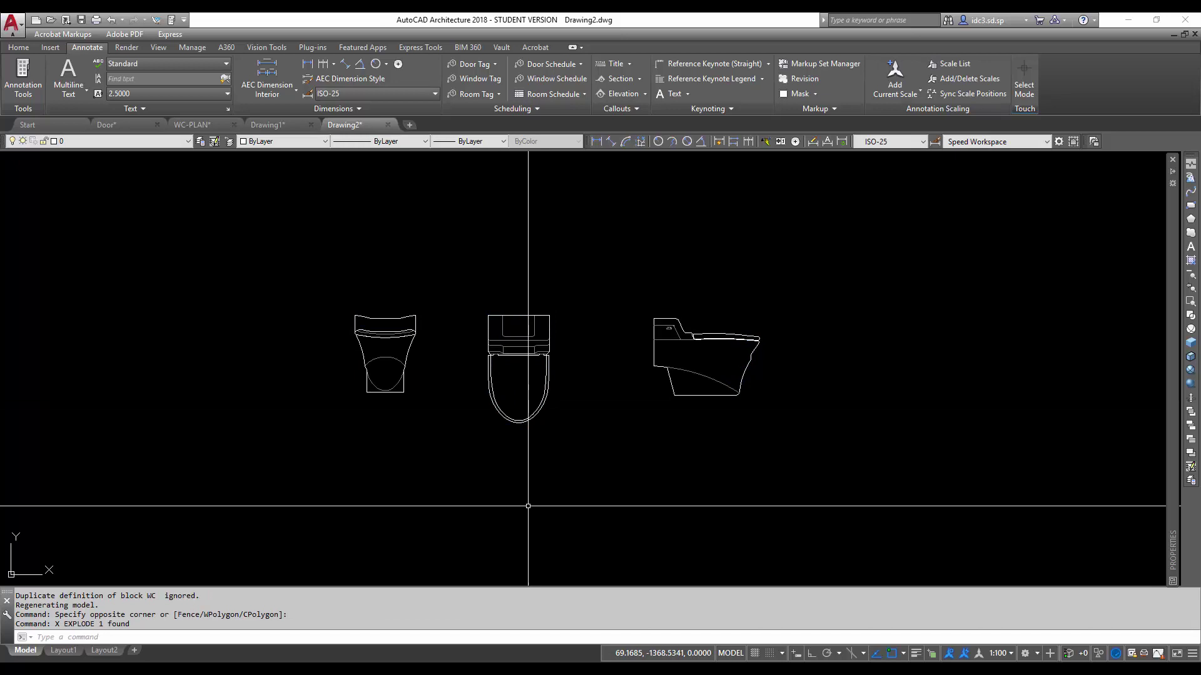
Step: Window-select the middle and right toilet views individually, then select all three views together
click(549, 456)
click(602, 466)
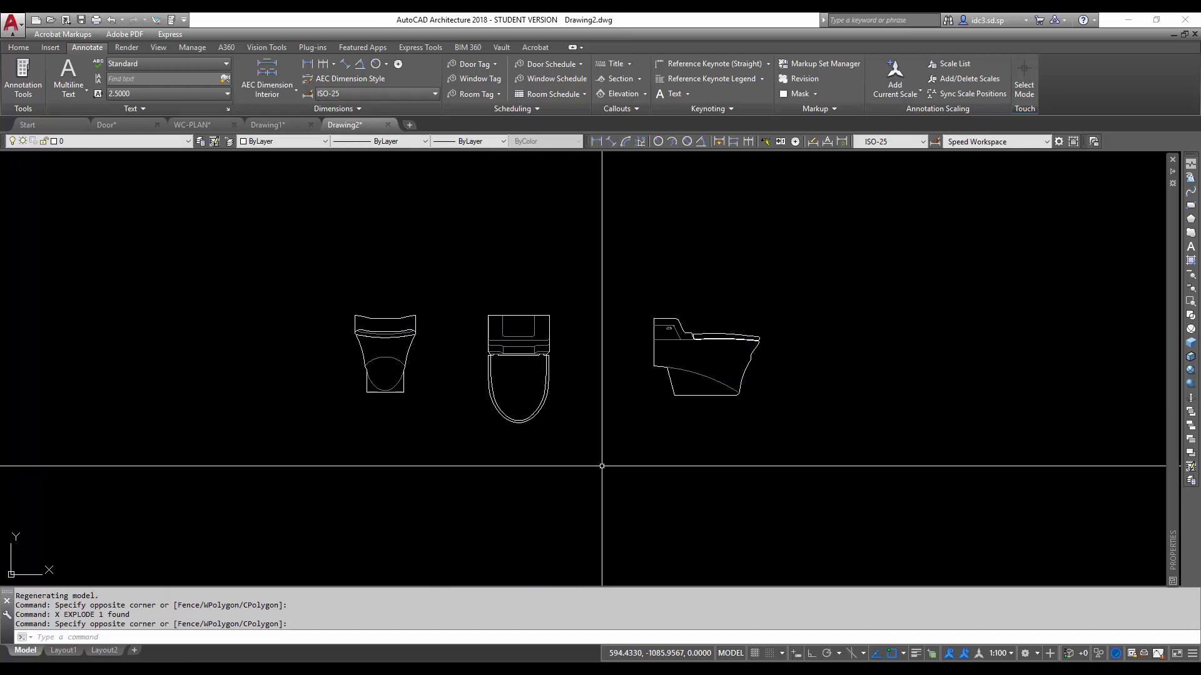
click(592, 459)
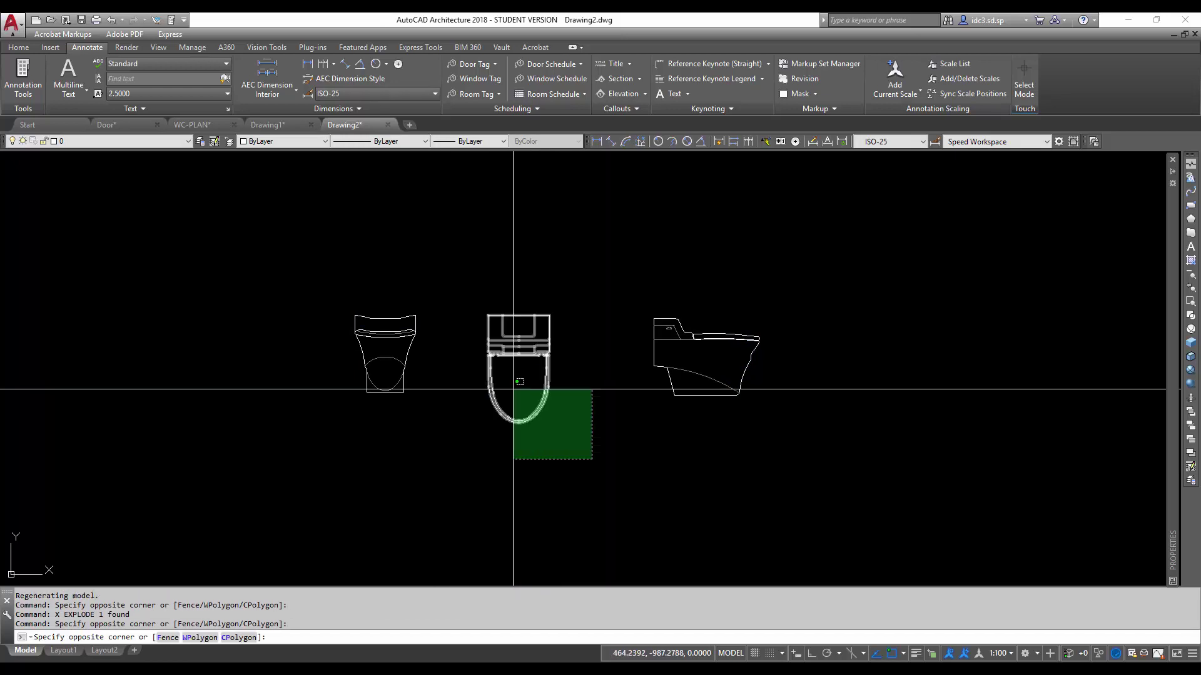
click(514, 389)
key(Escape)
key(Escape)
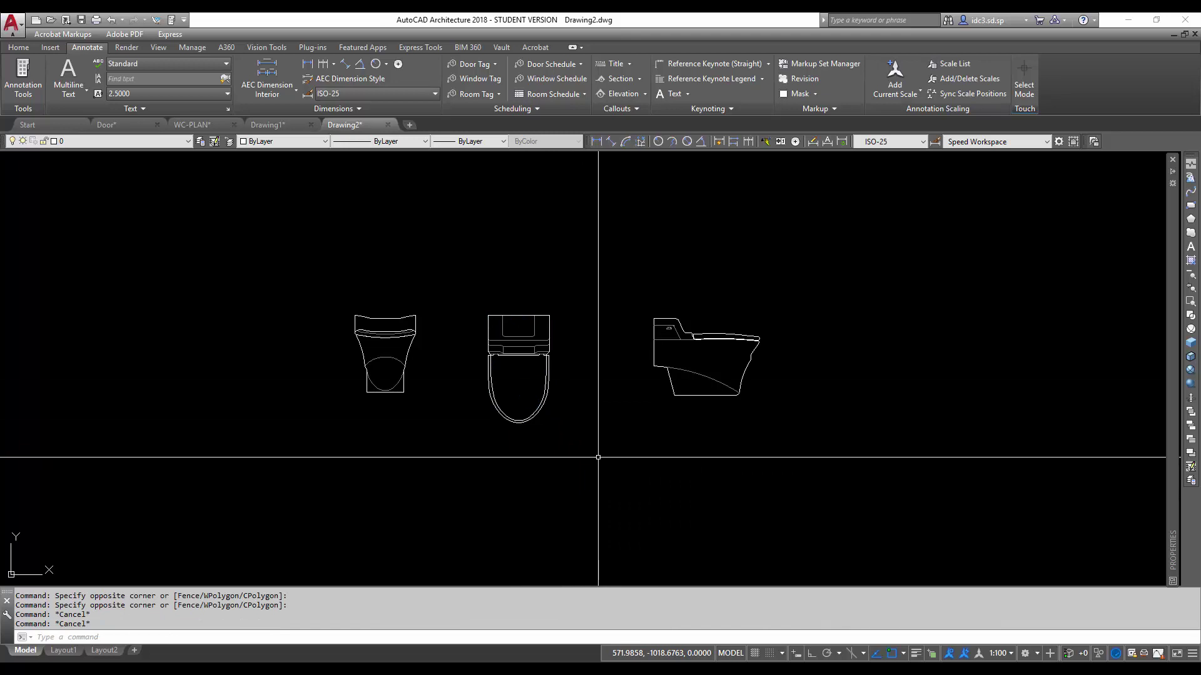
click(588, 449)
click(529, 404)
key(Escape)
click(724, 369)
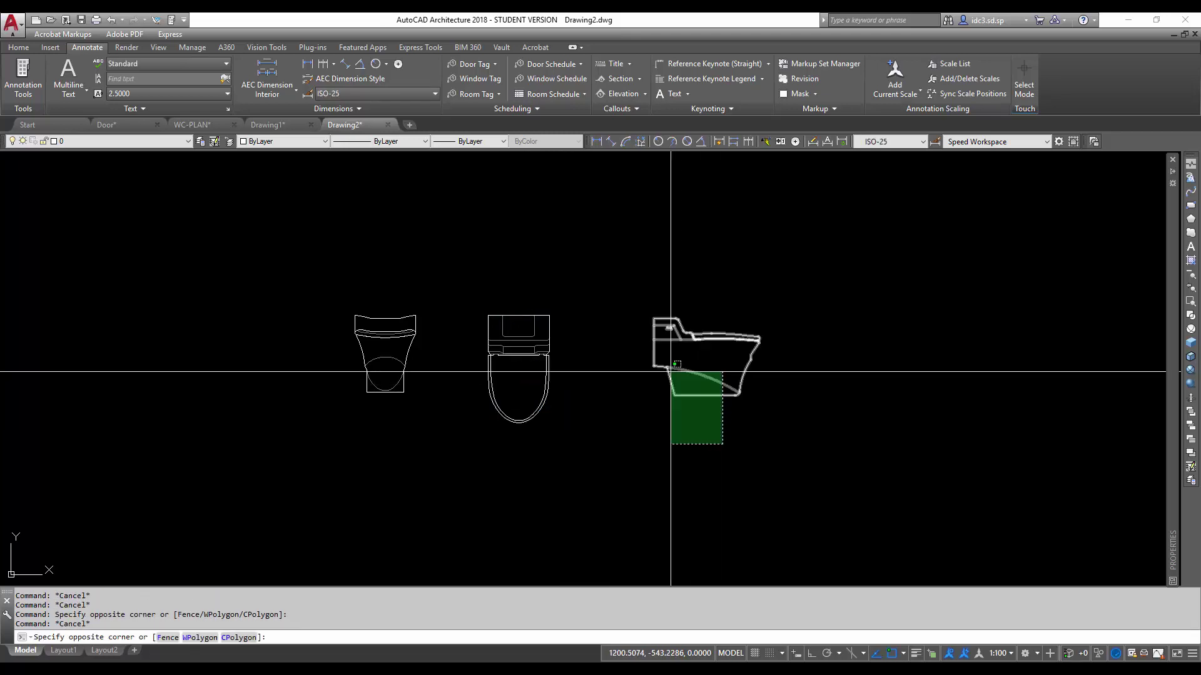
click(664, 428)
key(Escape)
click(407, 390)
key(Escape)
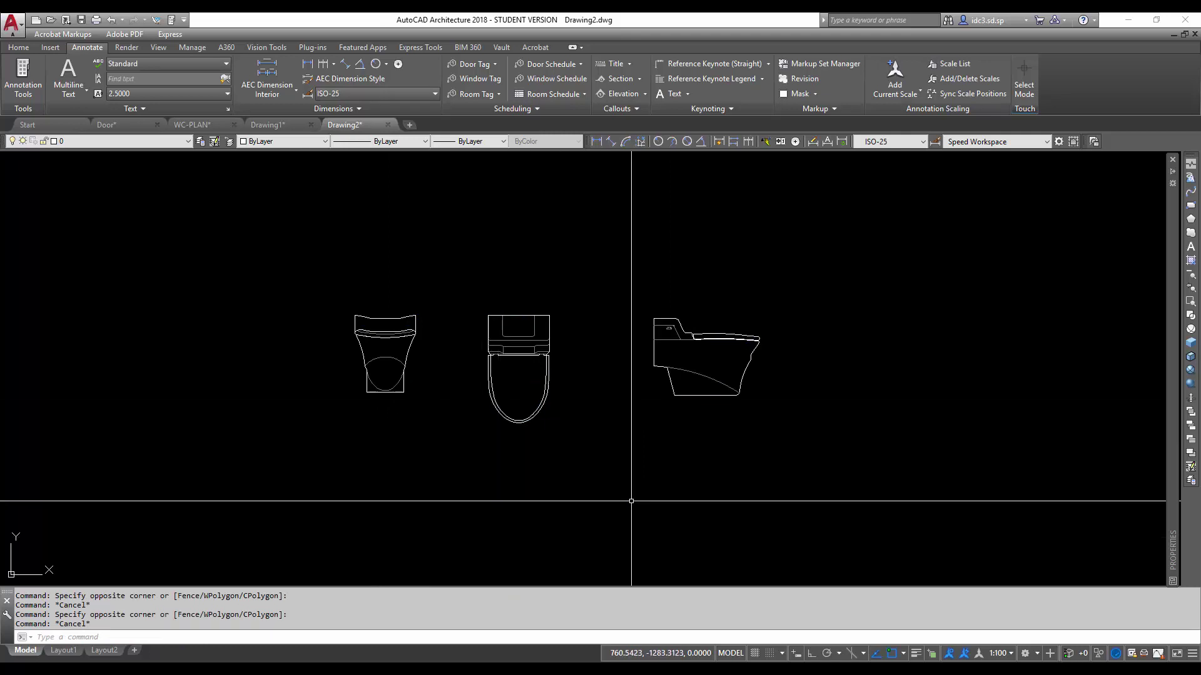
click(858, 494)
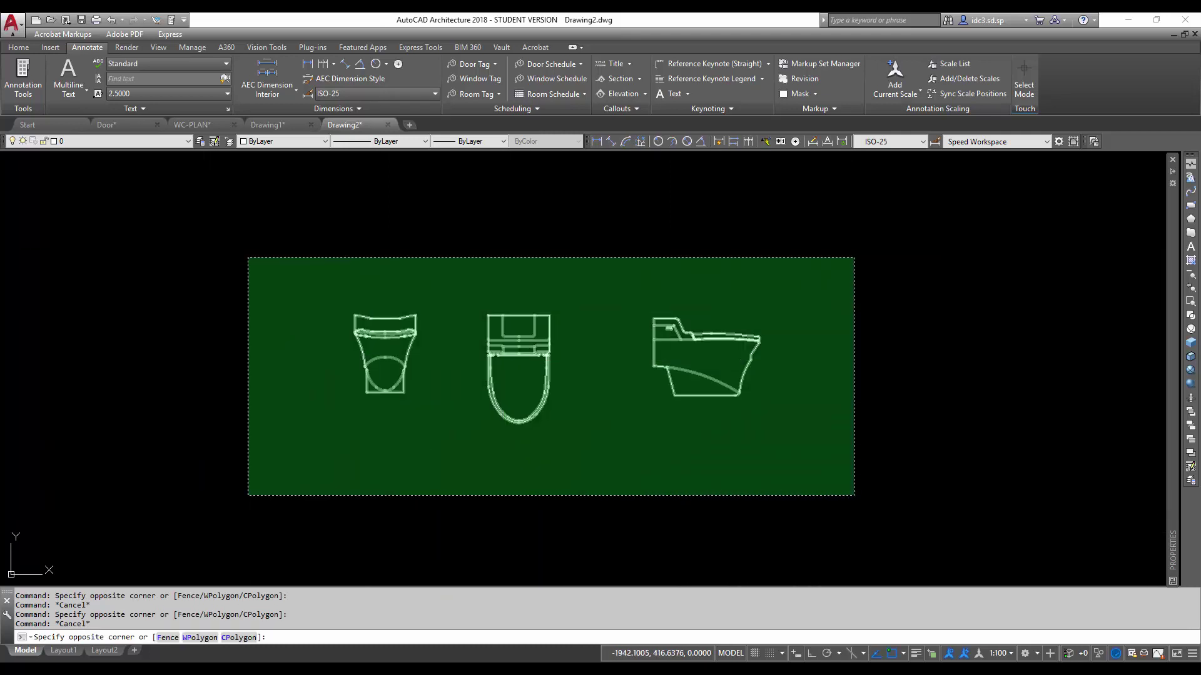
click(246, 257)
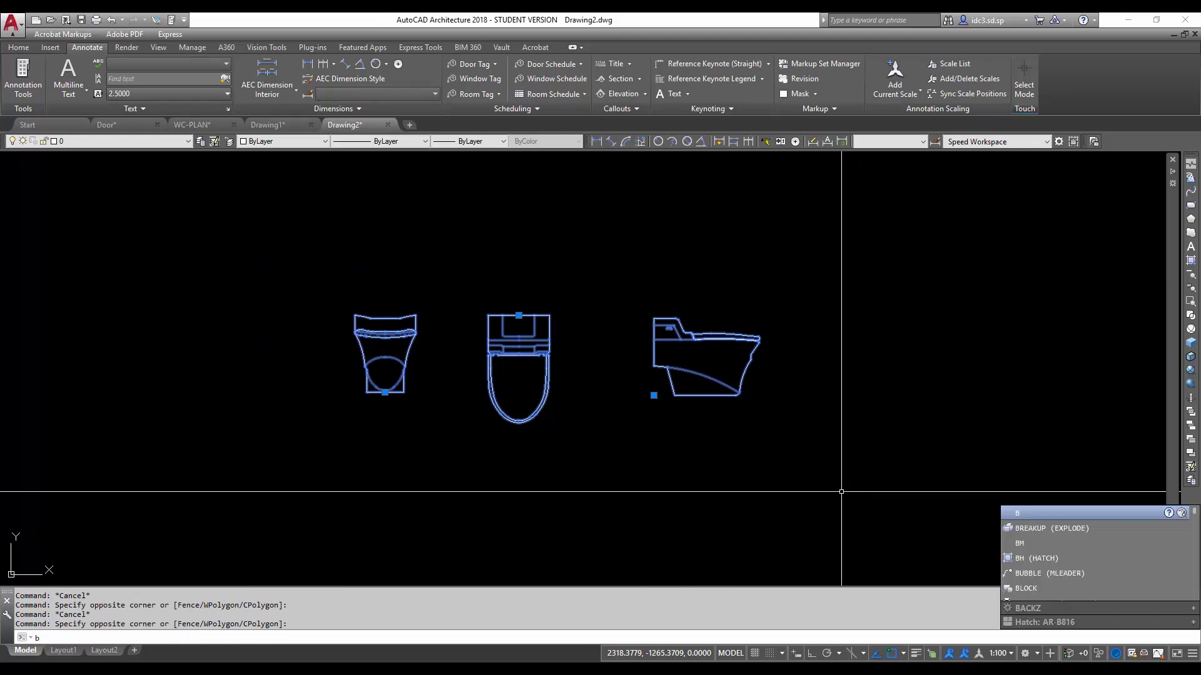
Step: Make the three toilet views into block 'Intelligent WC' and open it in the Block Editor
text(make)
key(Return)
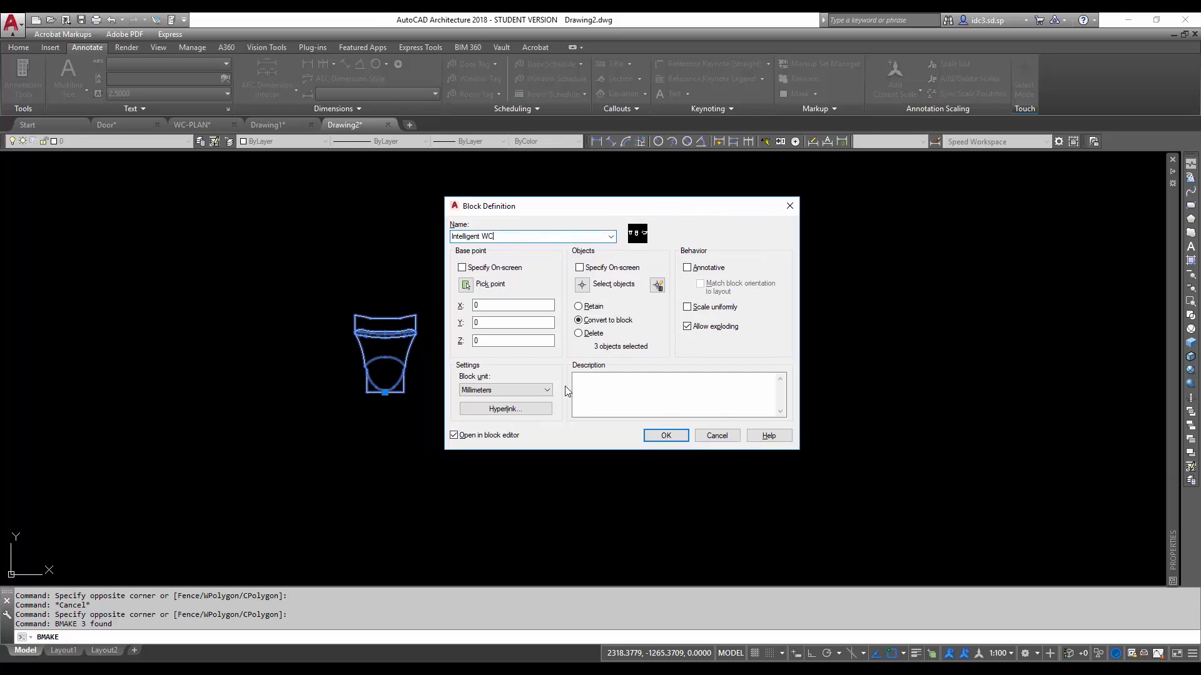
click(499, 437)
click(478, 441)
click(670, 440)
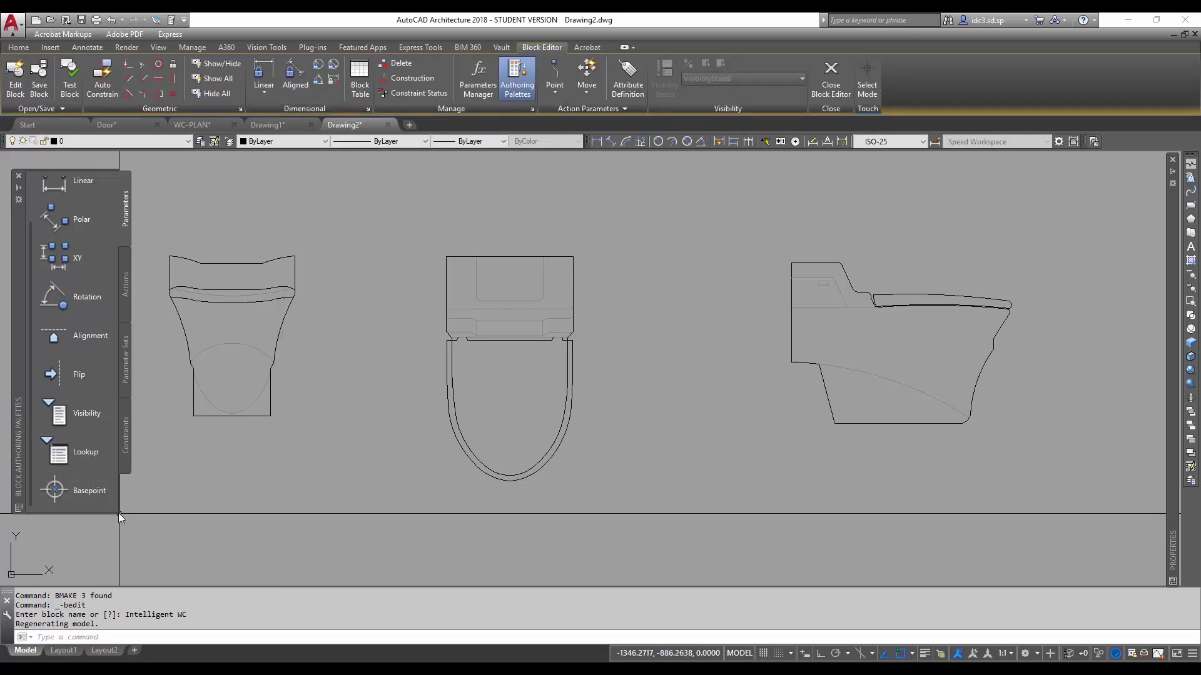
Step: Enlarge the Block Authoring Palettes, keep it at the left edge, and zoom out over the views
drag(119, 514, 145, 529)
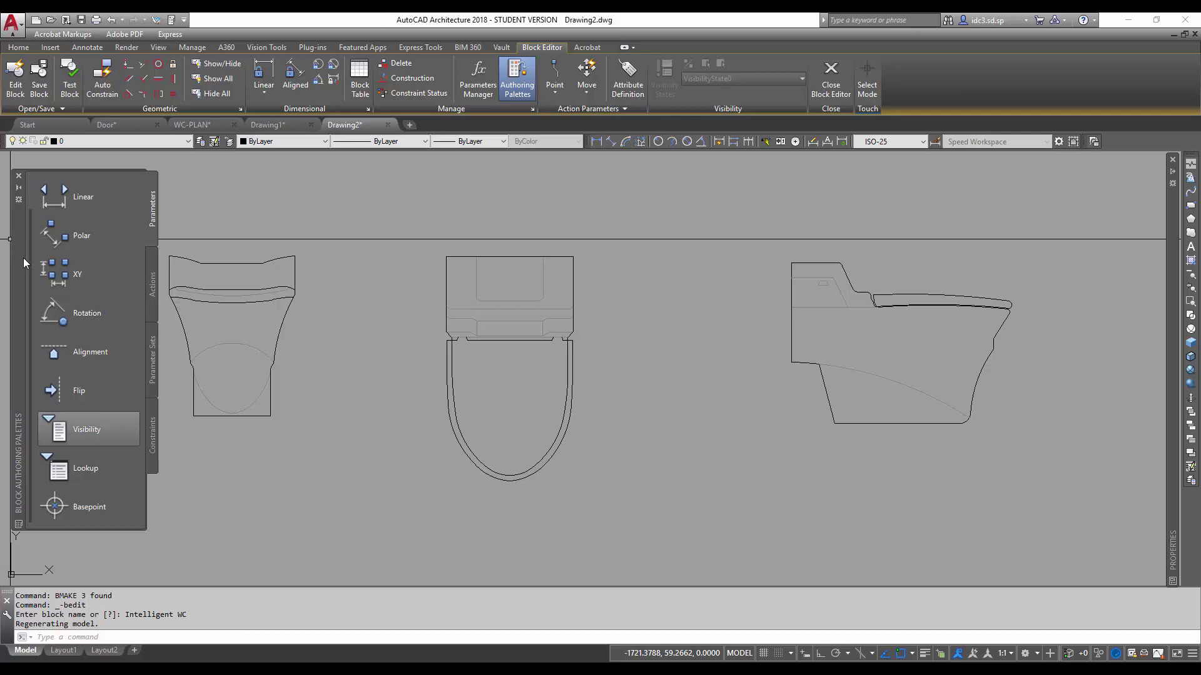
drag(24, 258, 23, 257)
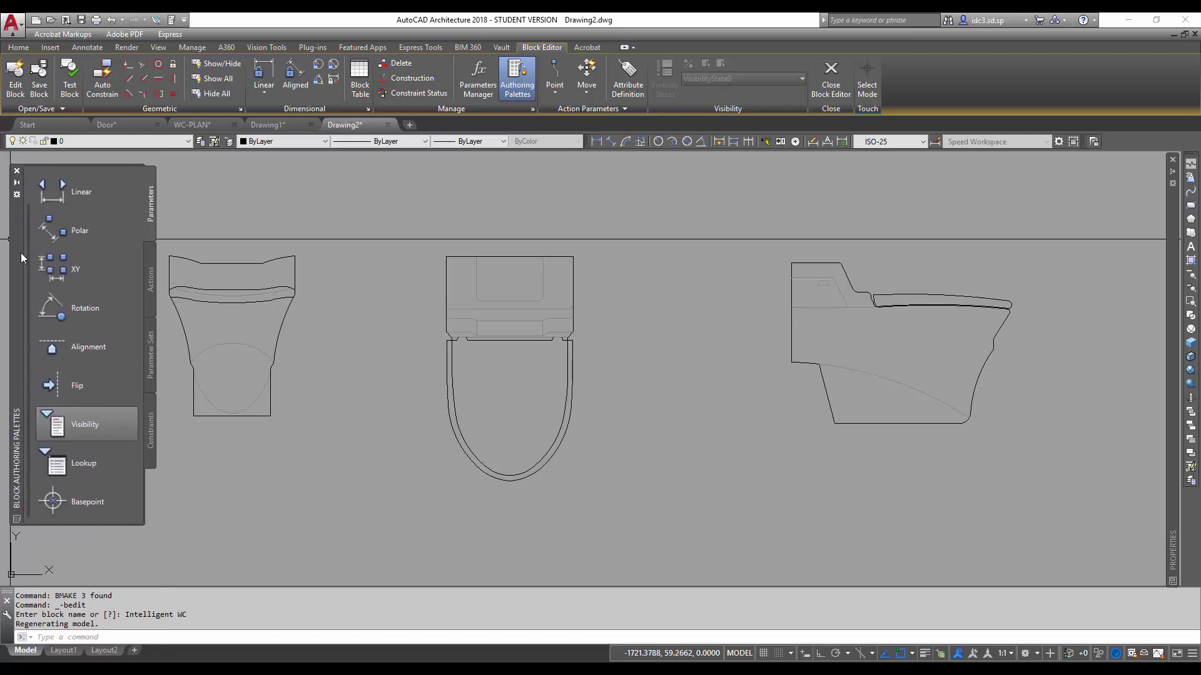
scroll(763, 431, down, 2)
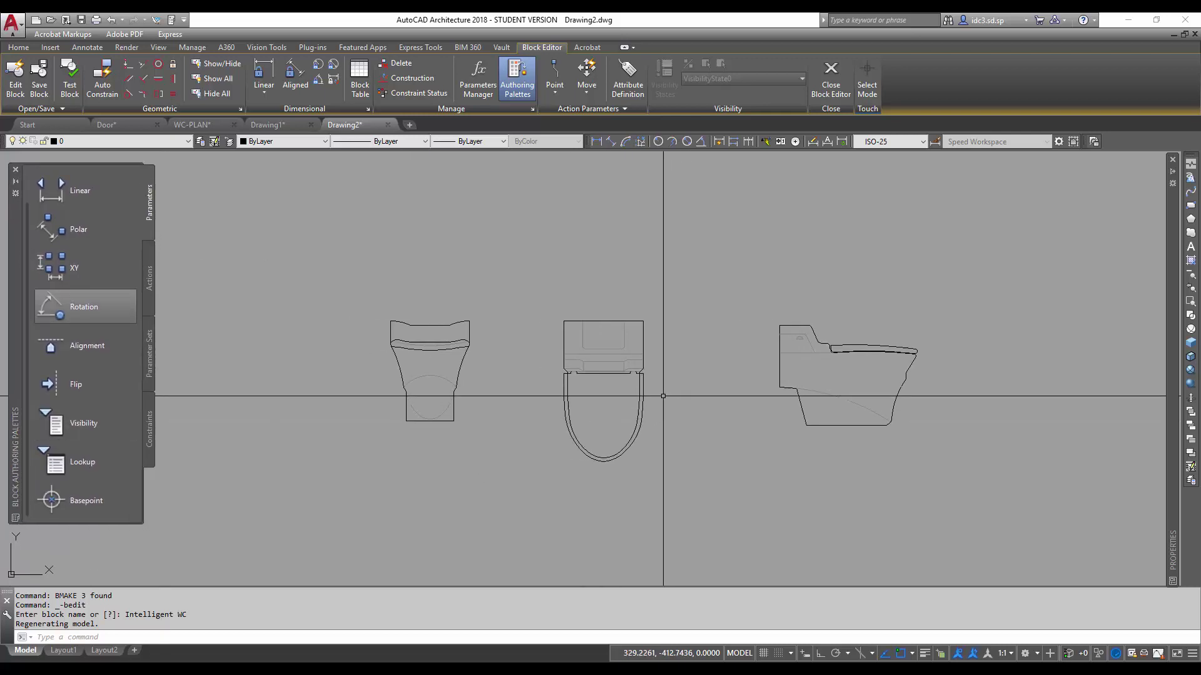
click(777, 456)
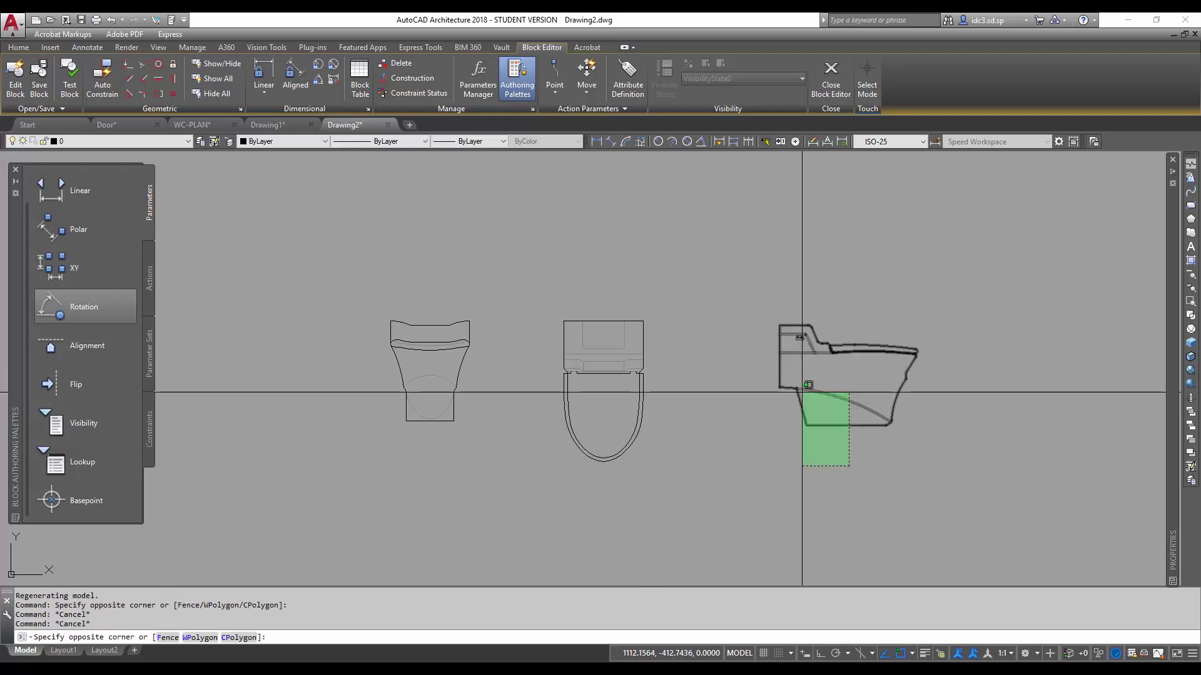
key(Escape)
key(Escape)
key(Escape)
click(482, 462)
key(Escape)
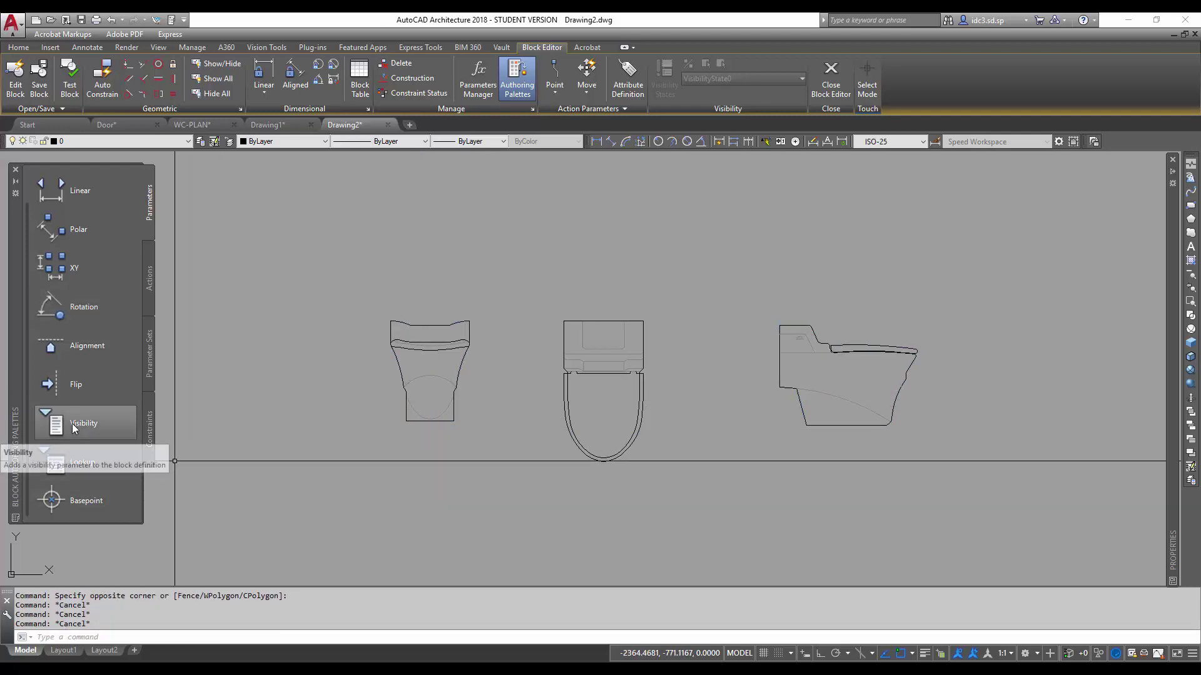
Step: Add a visibility parameter below the middle toilet view
click(105, 426)
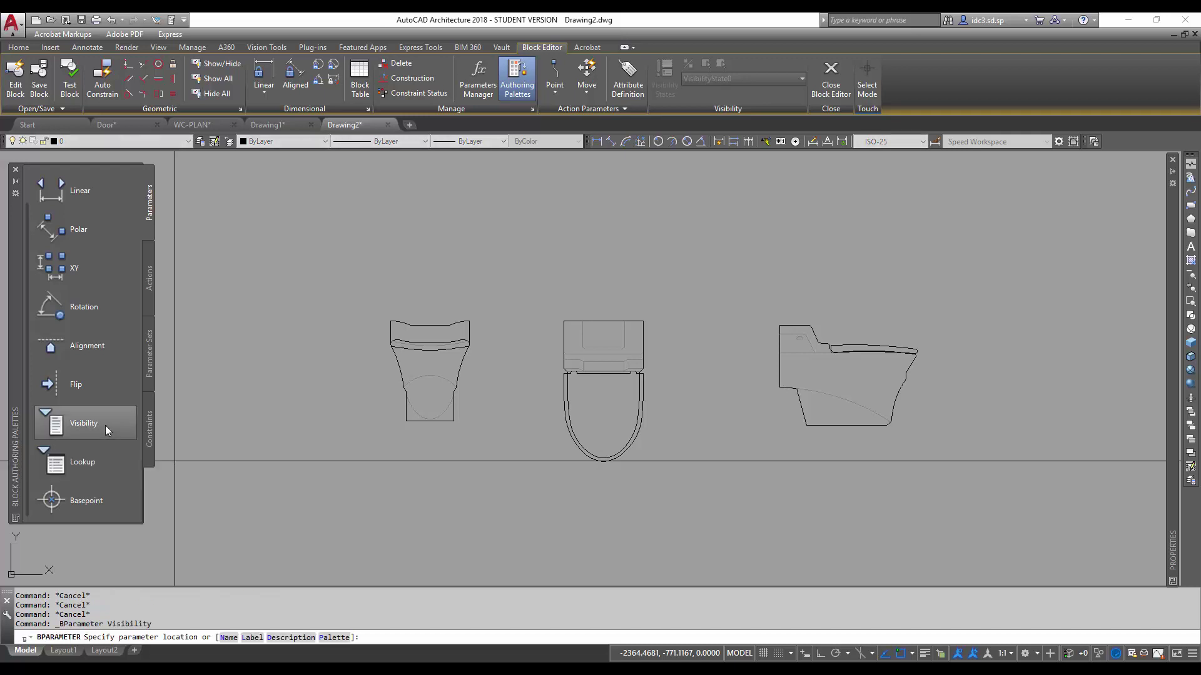
click(105, 426)
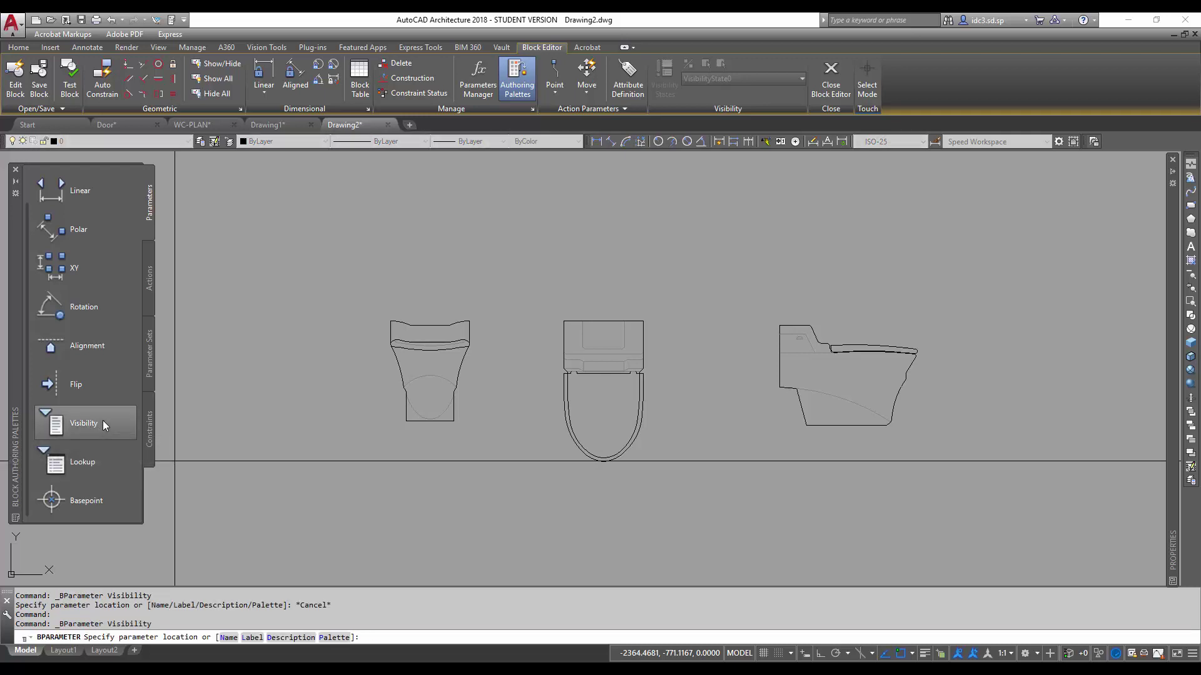
click(640, 489)
click(576, 417)
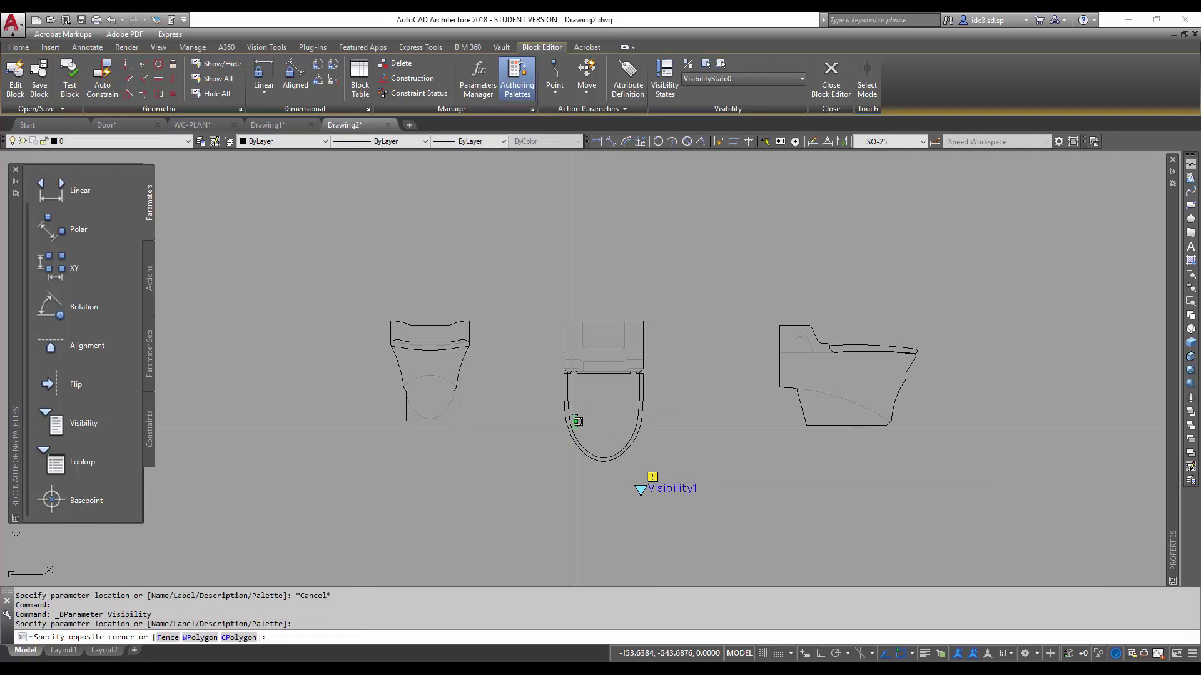
key(Escape)
key(Escape)
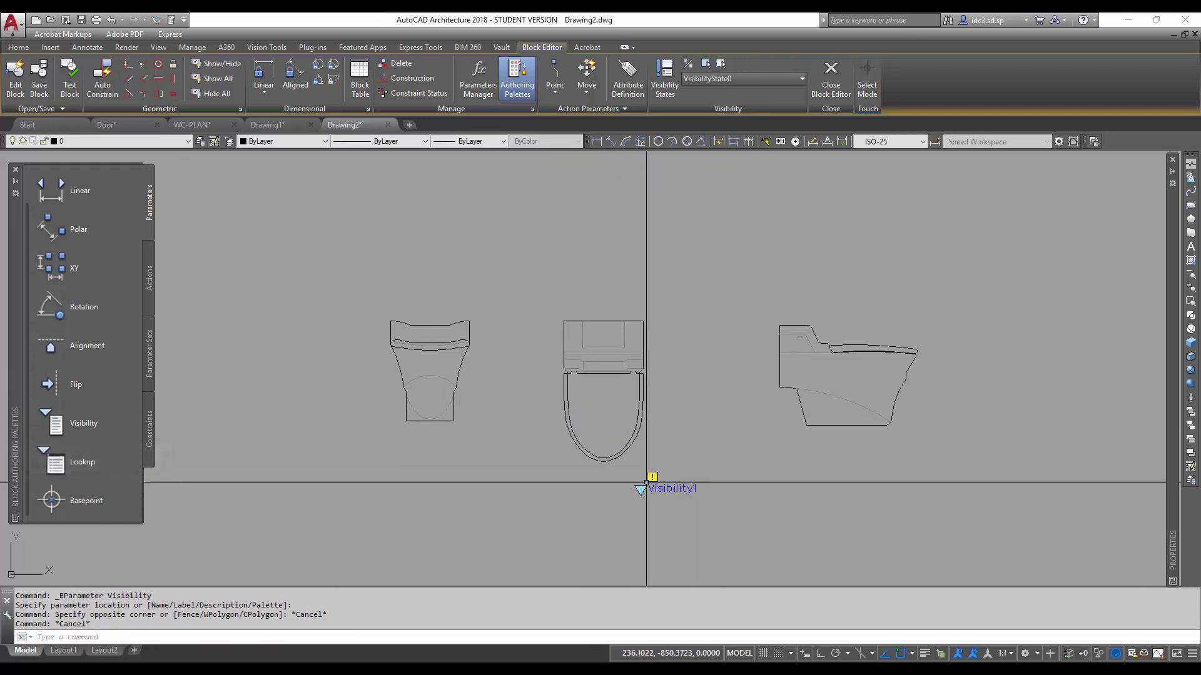
Step: Move Visibility1 to sit just below the plan-view toilet and centre the drawing
click(646, 489)
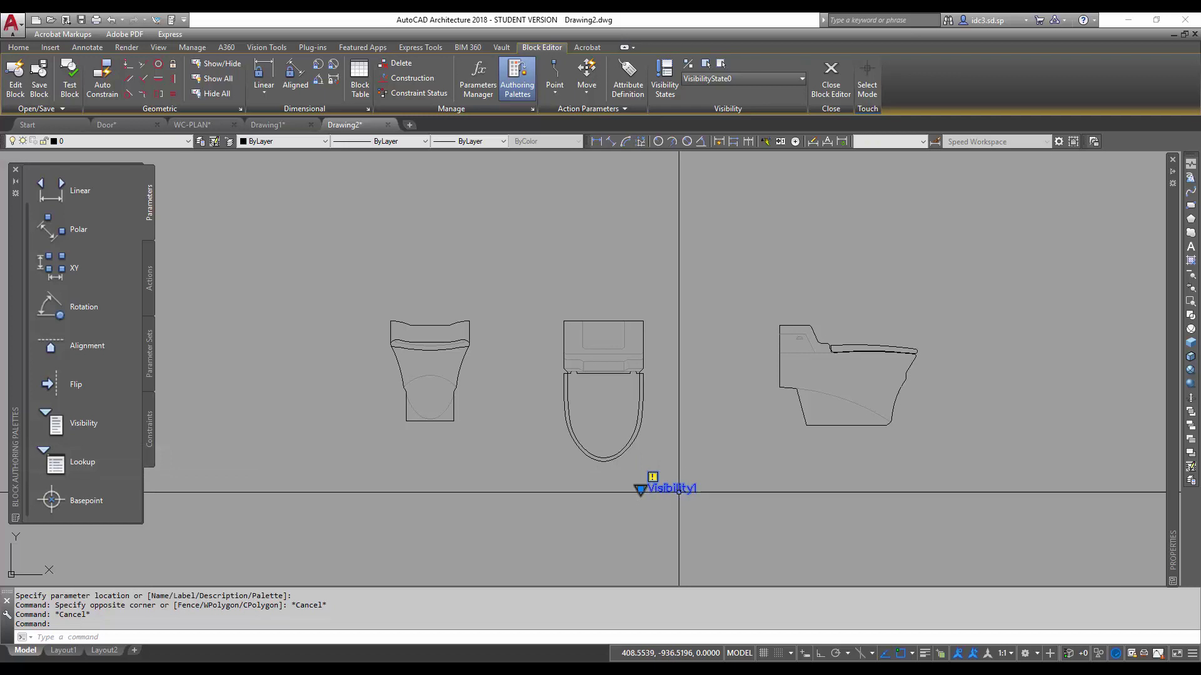
text(m)
key(Return)
click(681, 492)
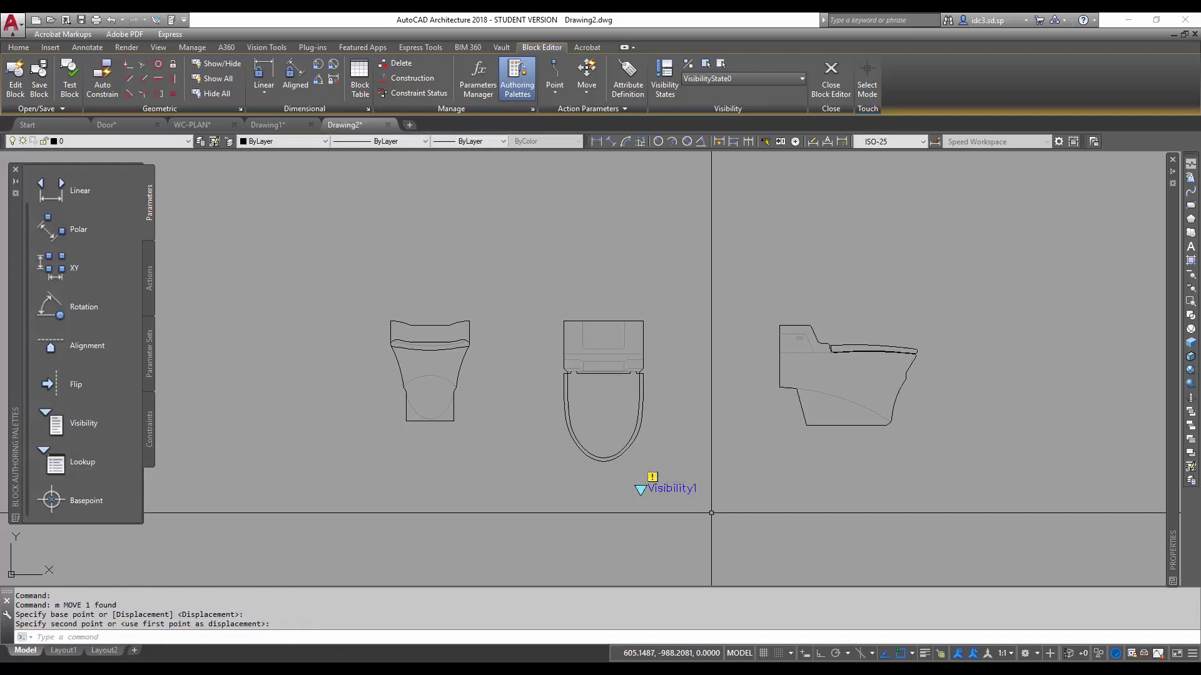
key(Escape)
key(Escape)
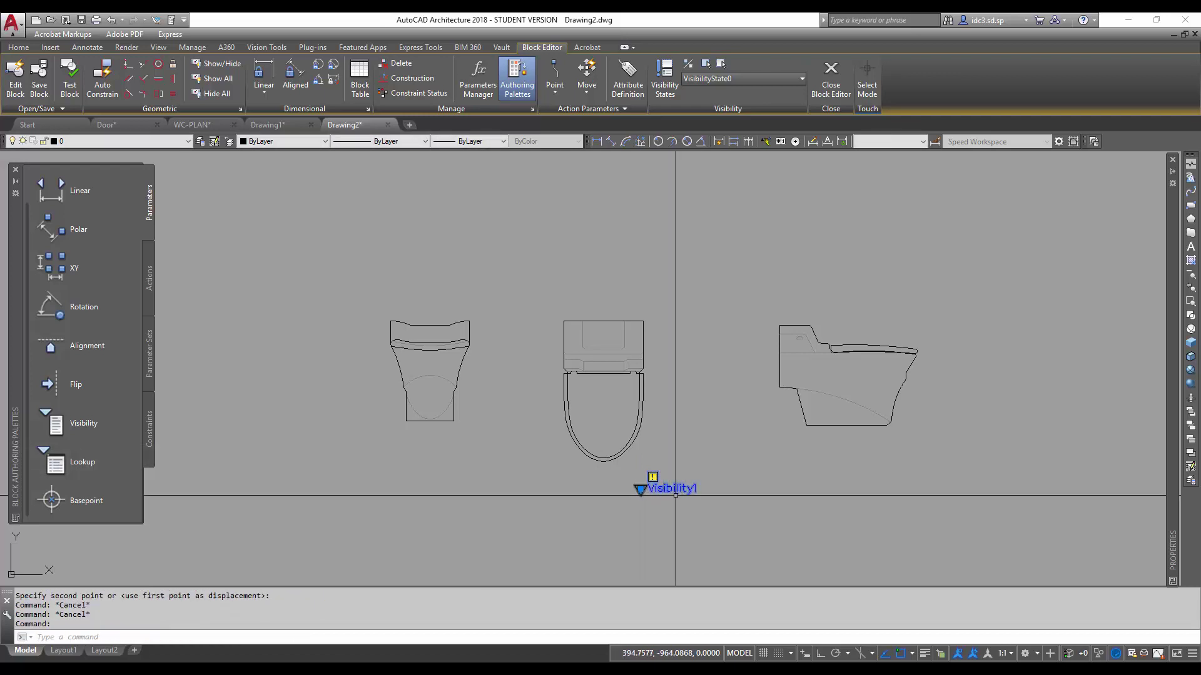
text(m)
key(Return)
click(688, 523)
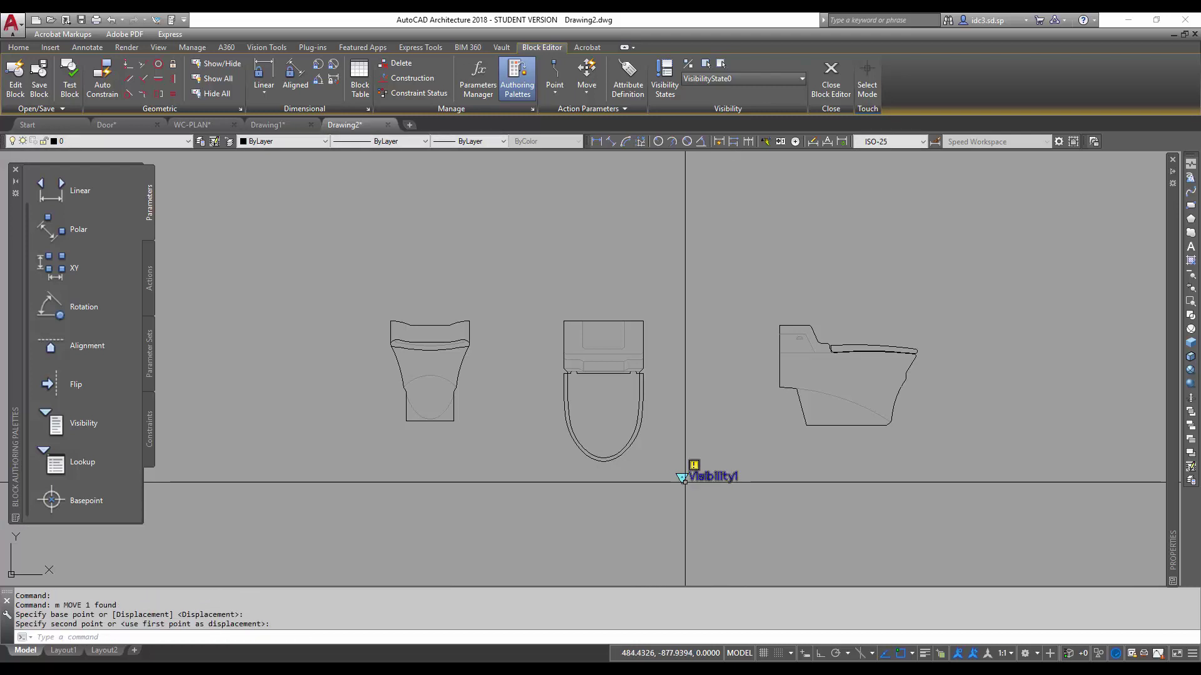
click(685, 482)
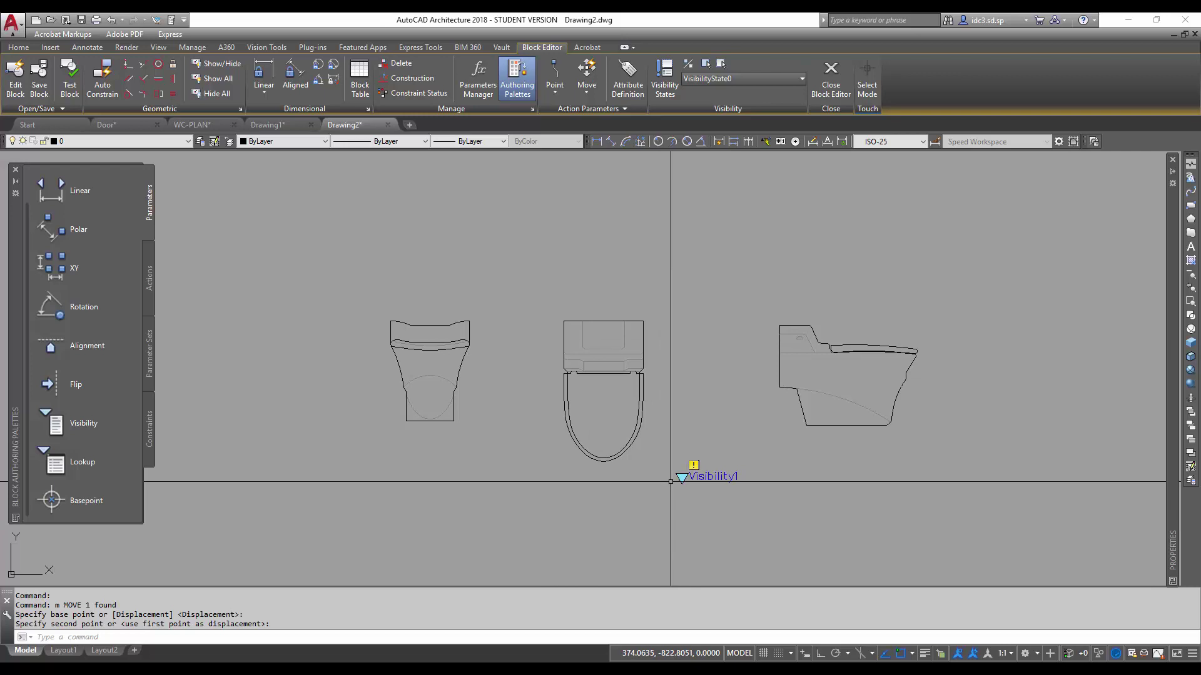
middle_drag(743, 365, 696, 360)
Step: Check the existing visibility states, then bring up the Visibility States manager clear of the side view
click(788, 79)
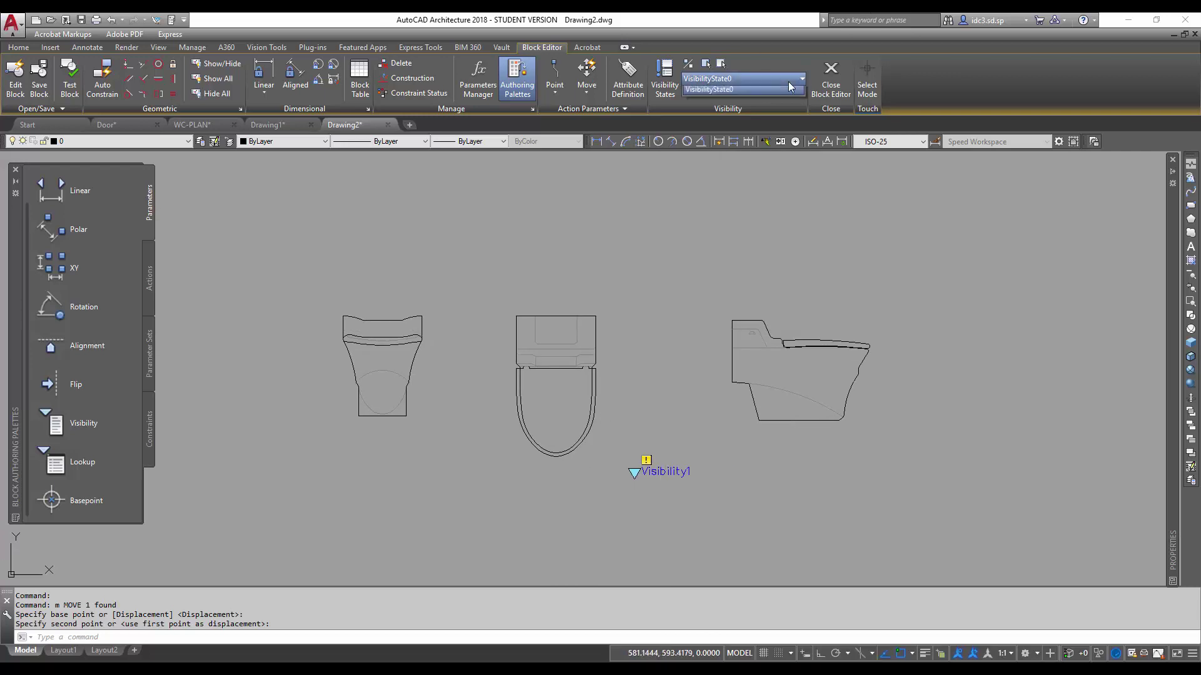
click(788, 81)
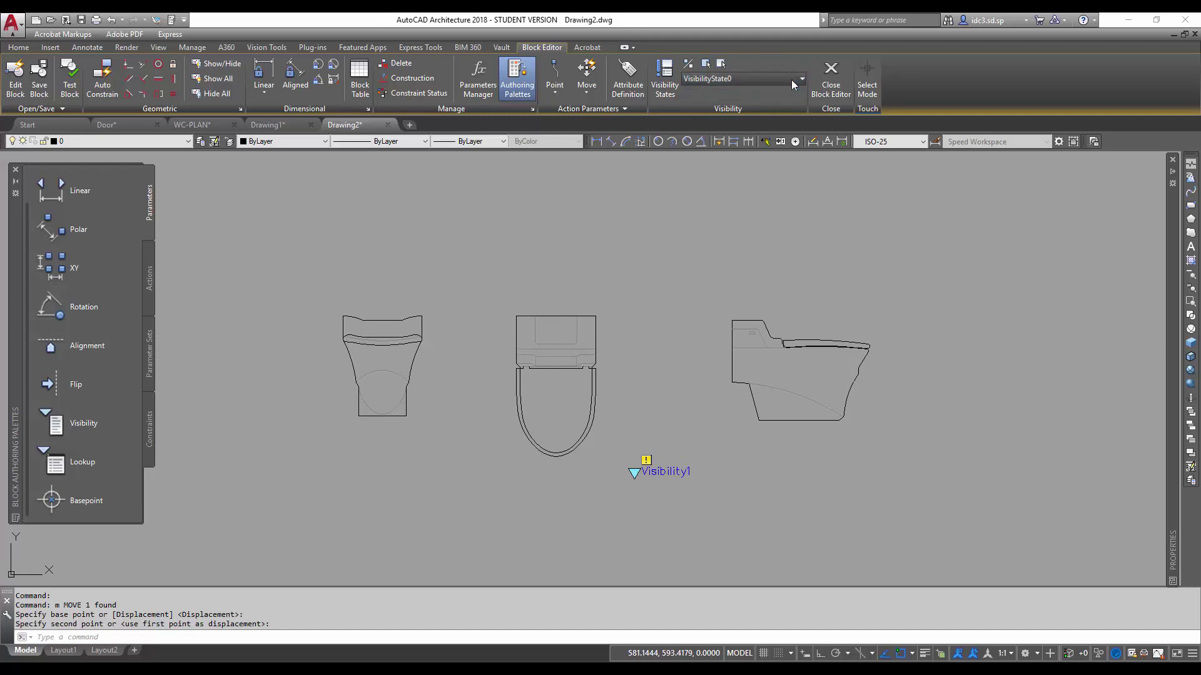
click(790, 80)
click(790, 80)
click(790, 80)
click(789, 80)
click(783, 78)
click(784, 79)
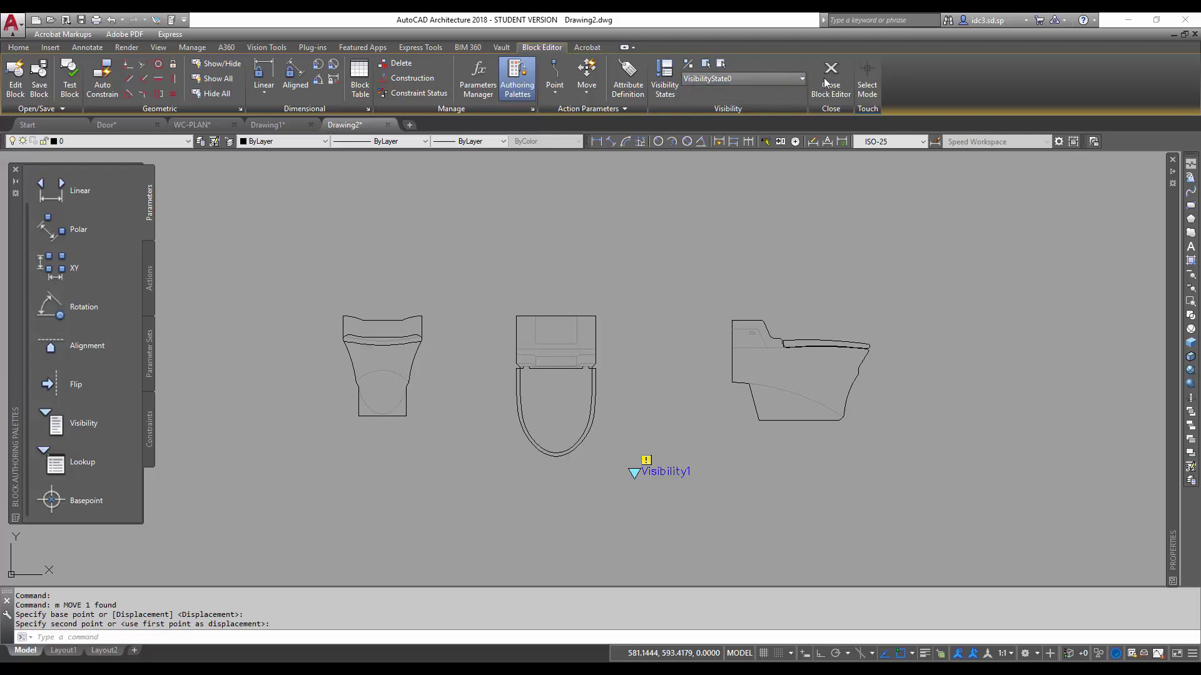
click(674, 97)
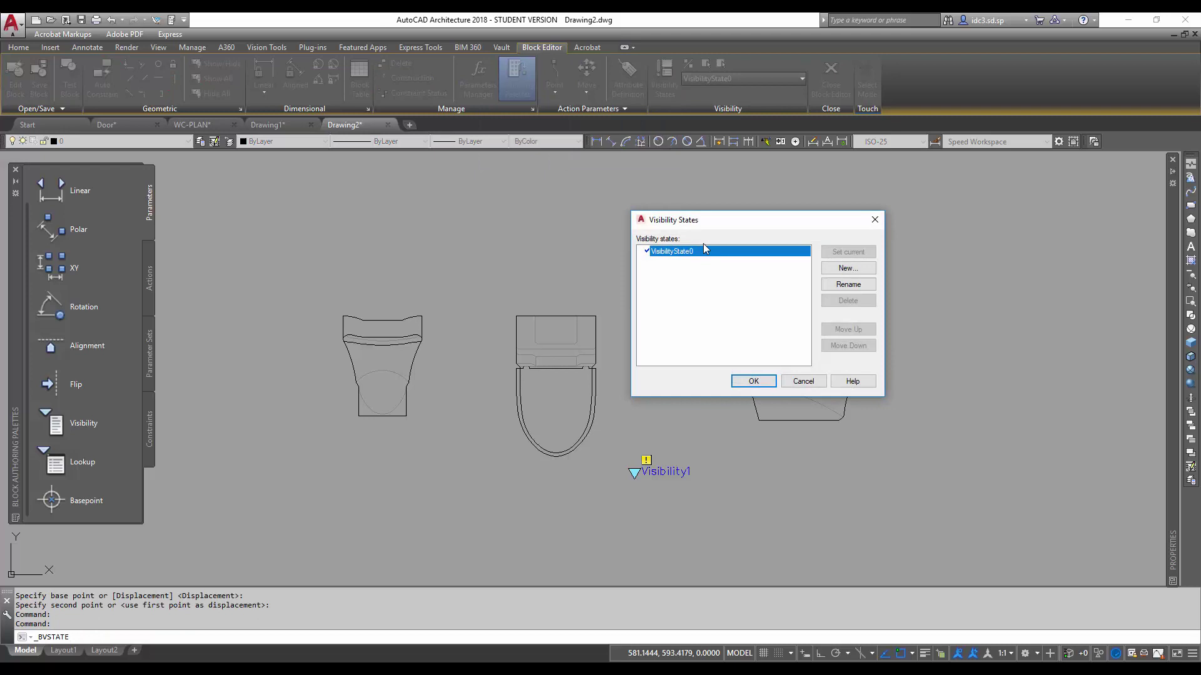
drag(732, 226, 772, 195)
Step: Create three new visibility states named Plan, Front and Side
click(885, 239)
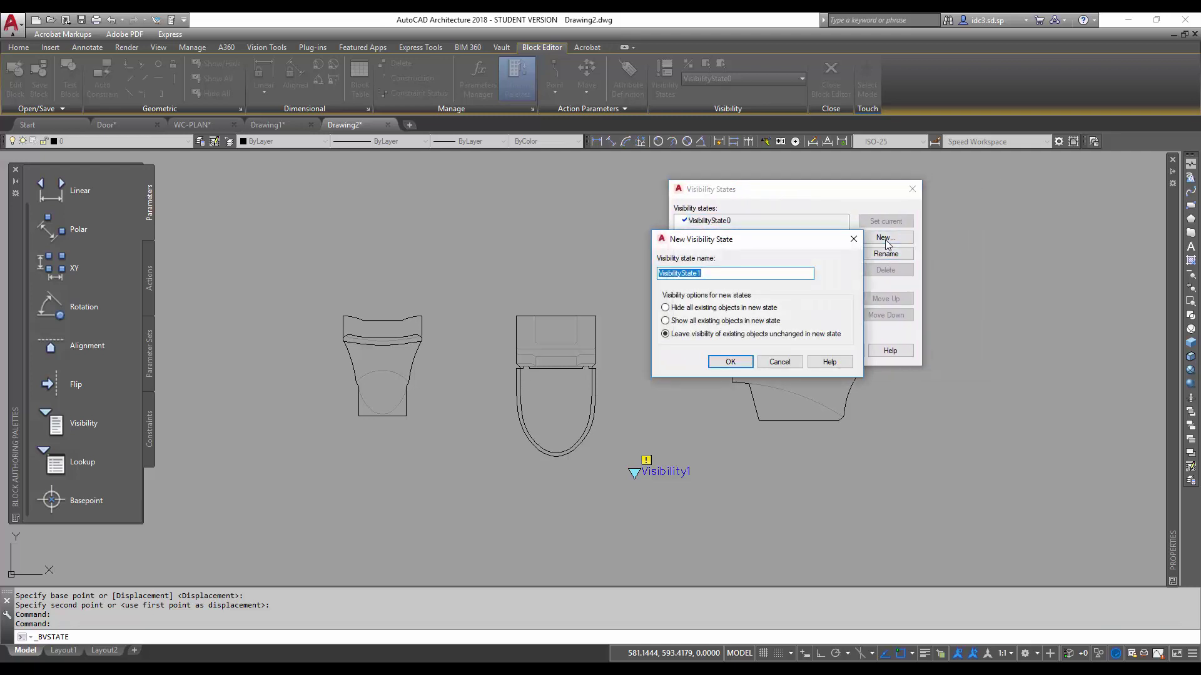
text(Plan)
click(730, 362)
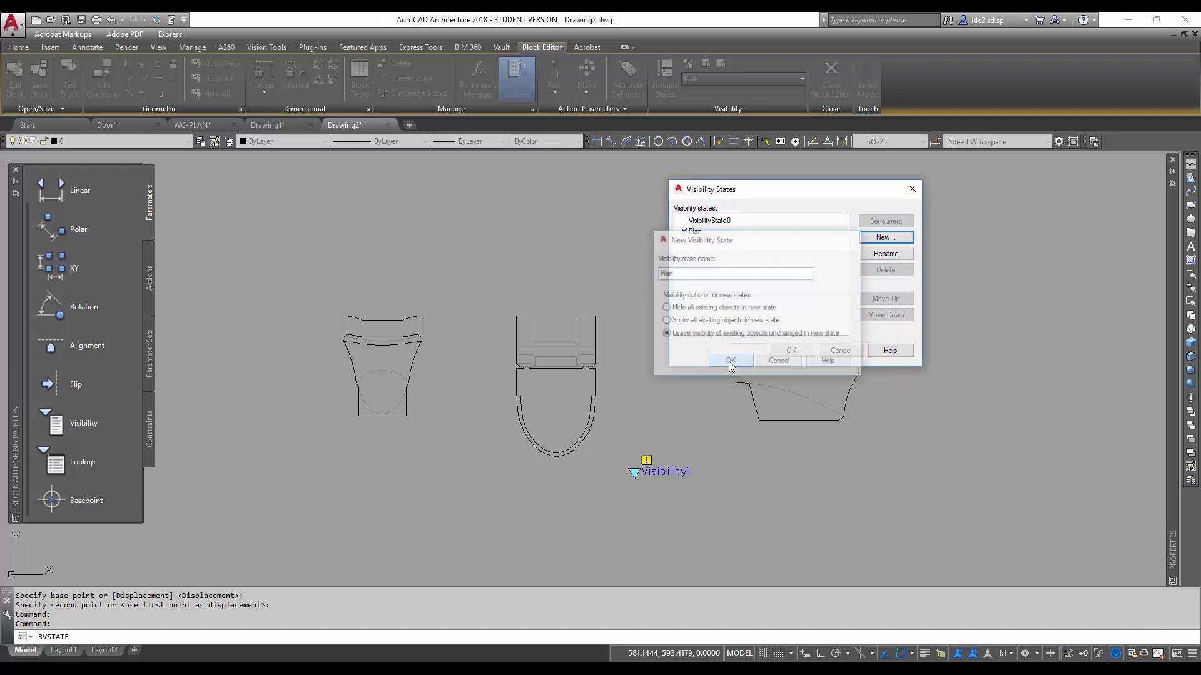
click(886, 238)
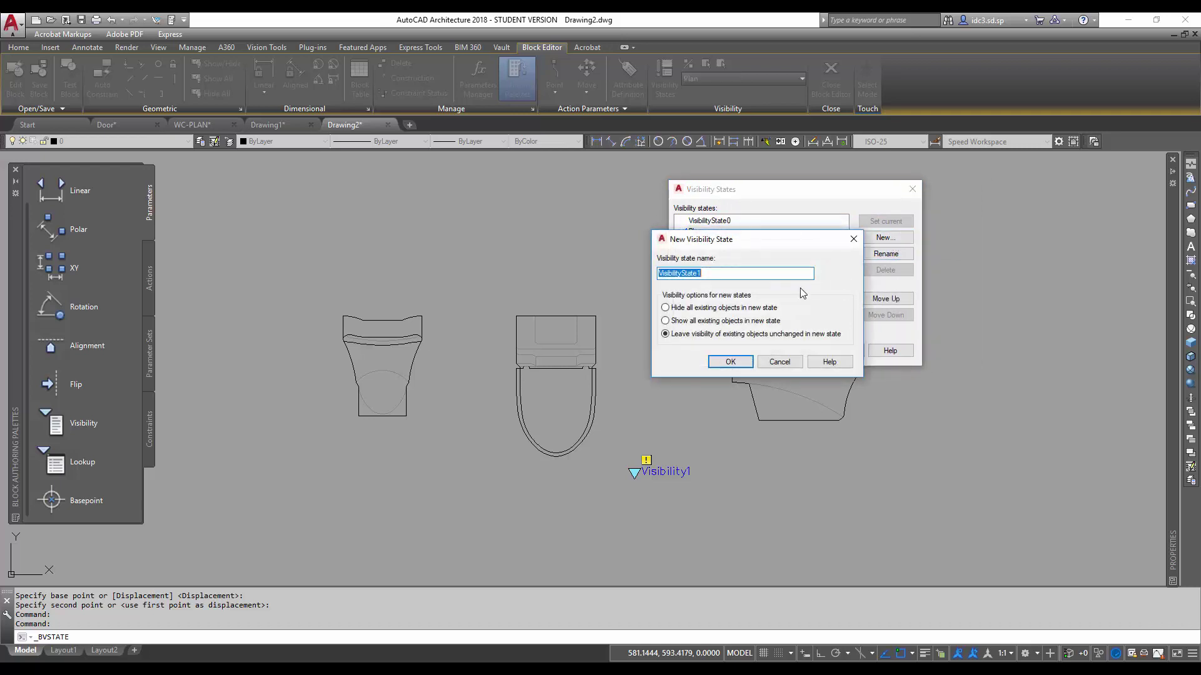
text(Front)
click(732, 362)
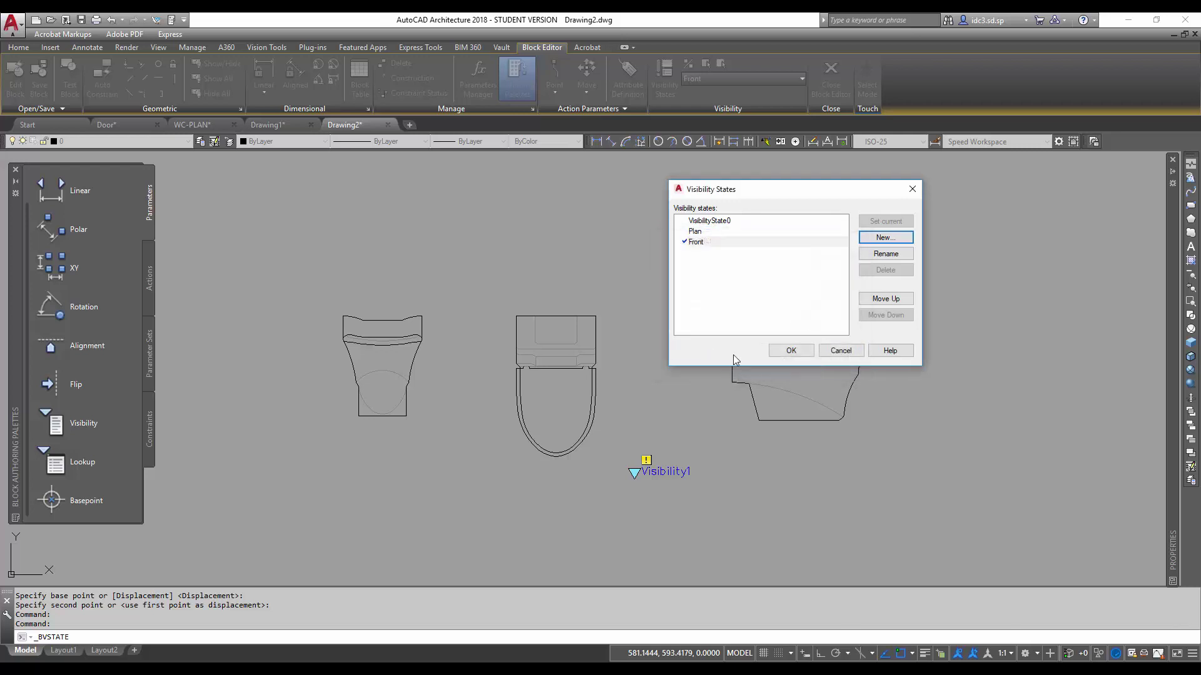
click(906, 239)
text(Side)
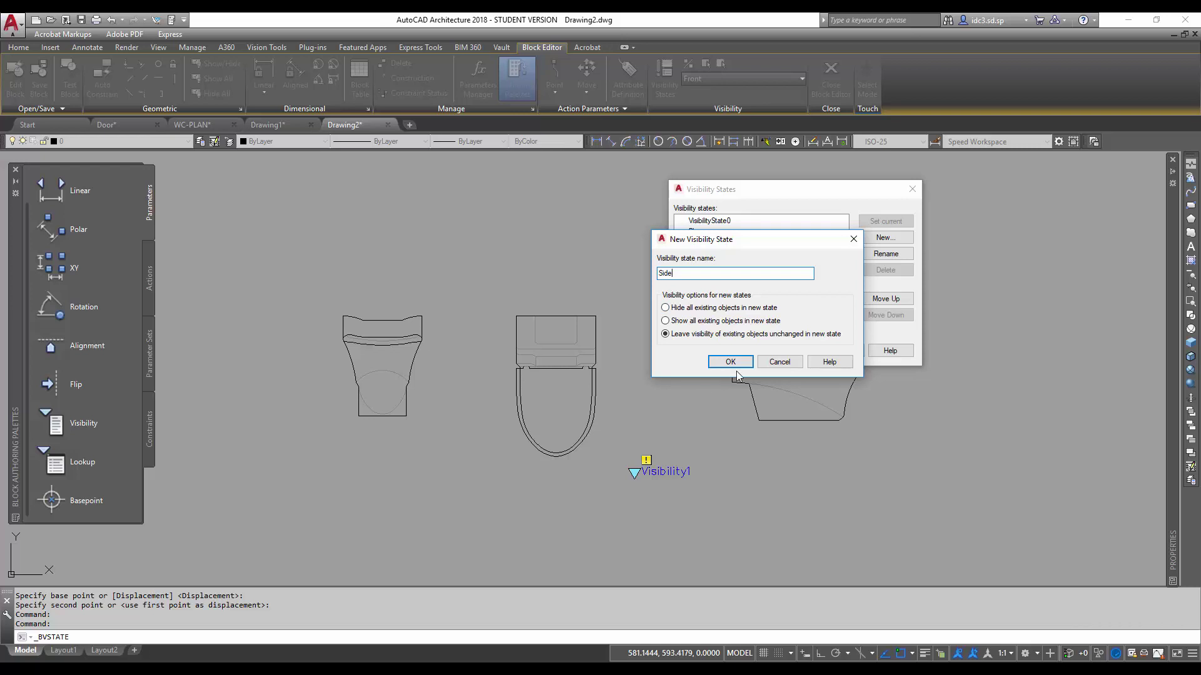
click(735, 365)
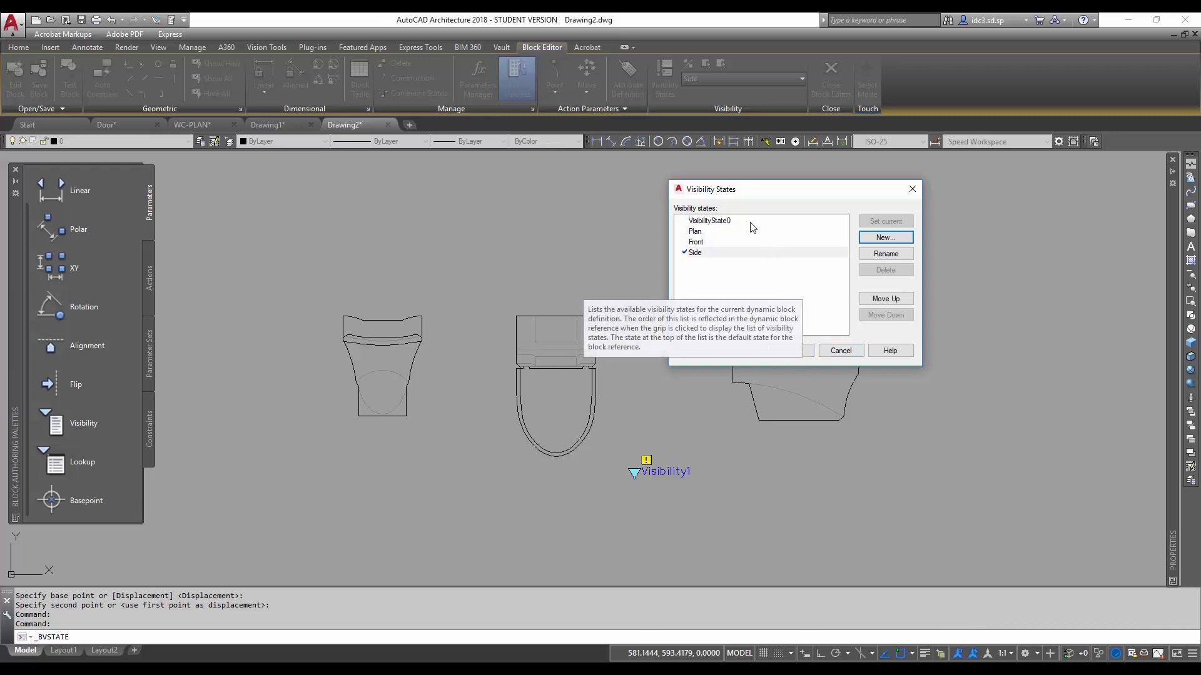
Step: Delete VisibilityState0, make Plan the current state, and close the manager
click(725, 220)
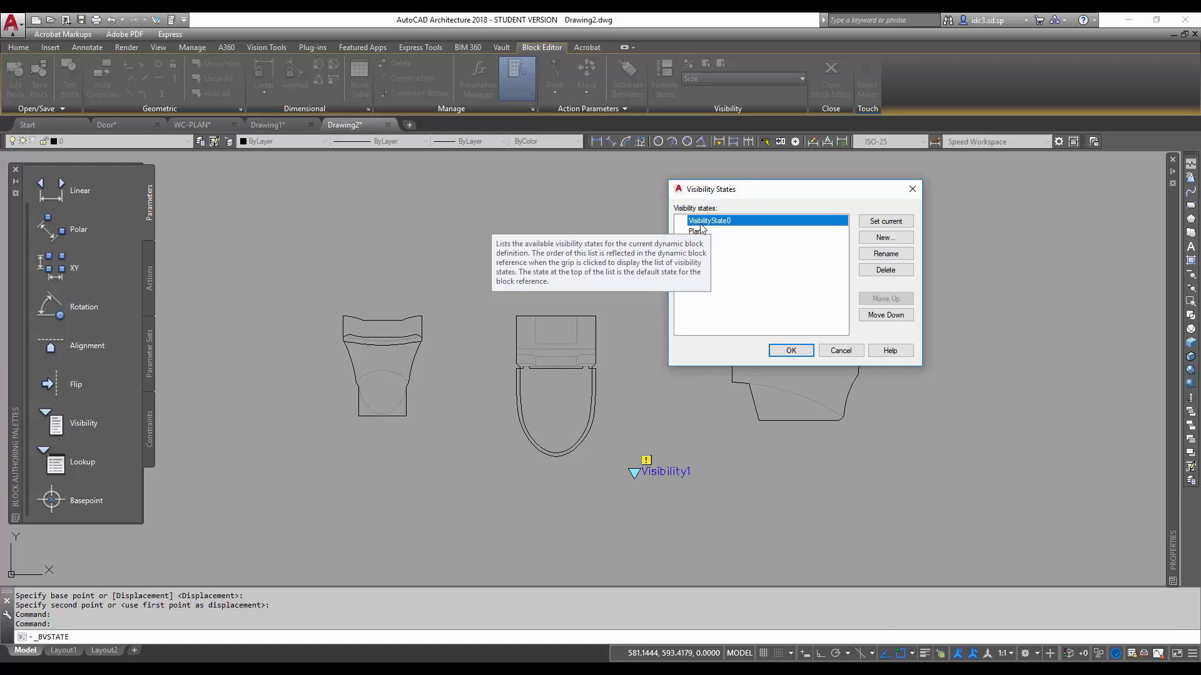
click(886, 270)
click(695, 221)
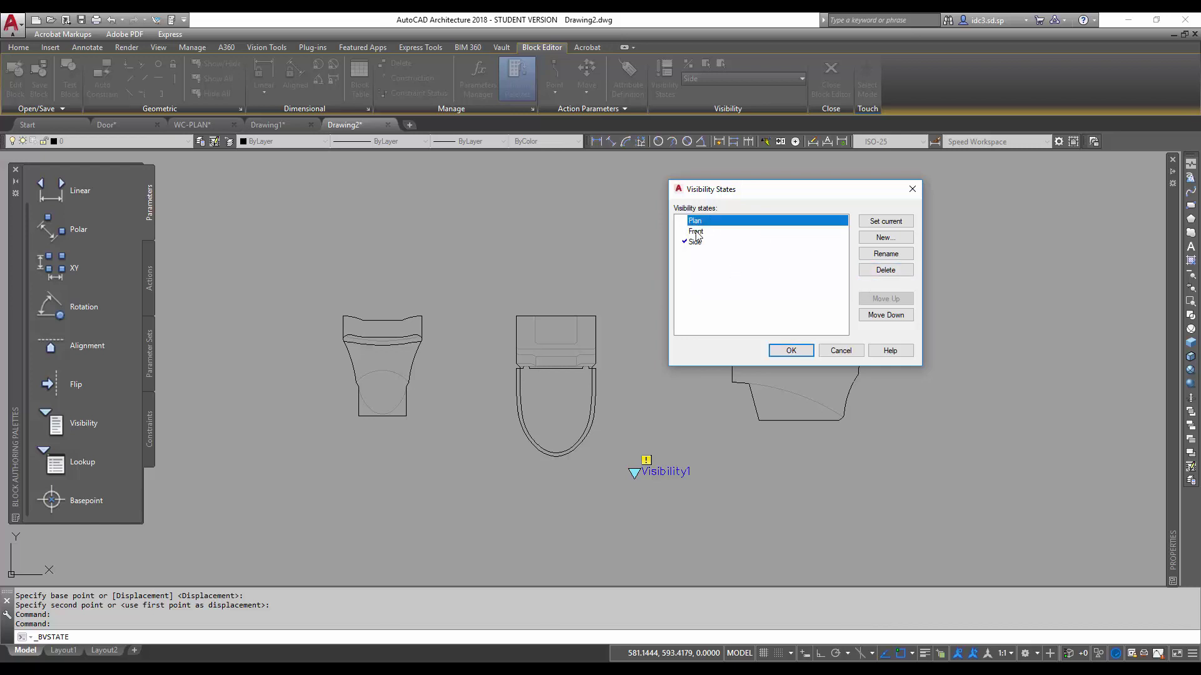
click(697, 231)
click(697, 242)
click(706, 221)
double_click(707, 223)
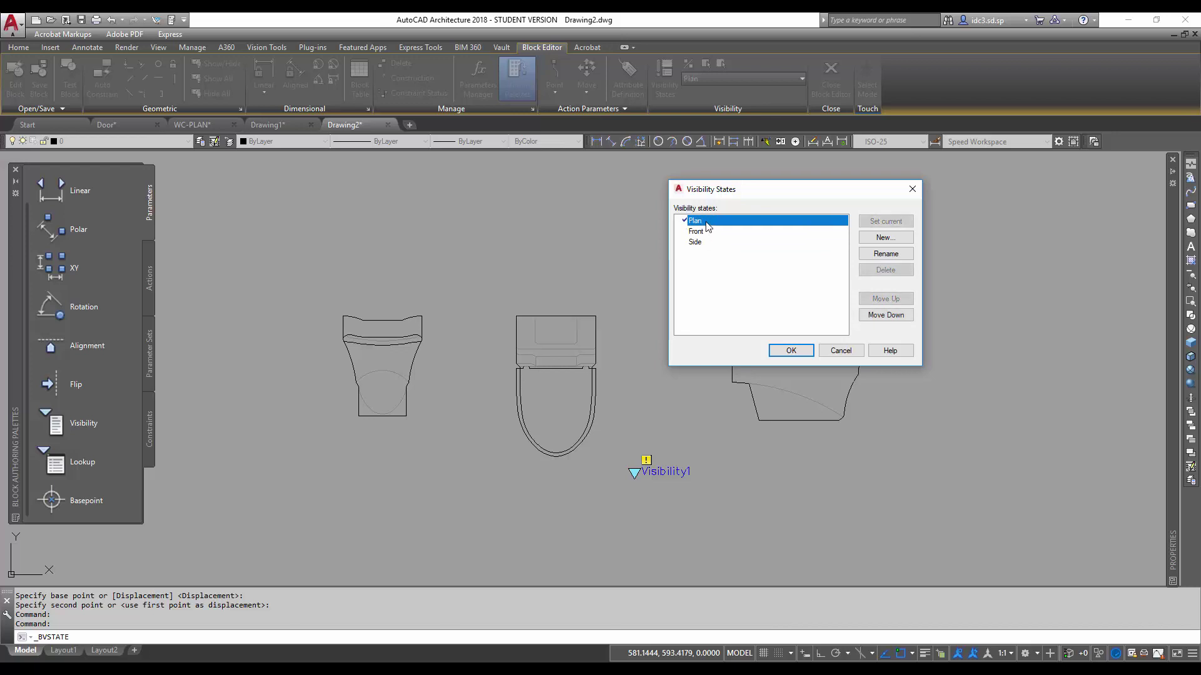
click(791, 350)
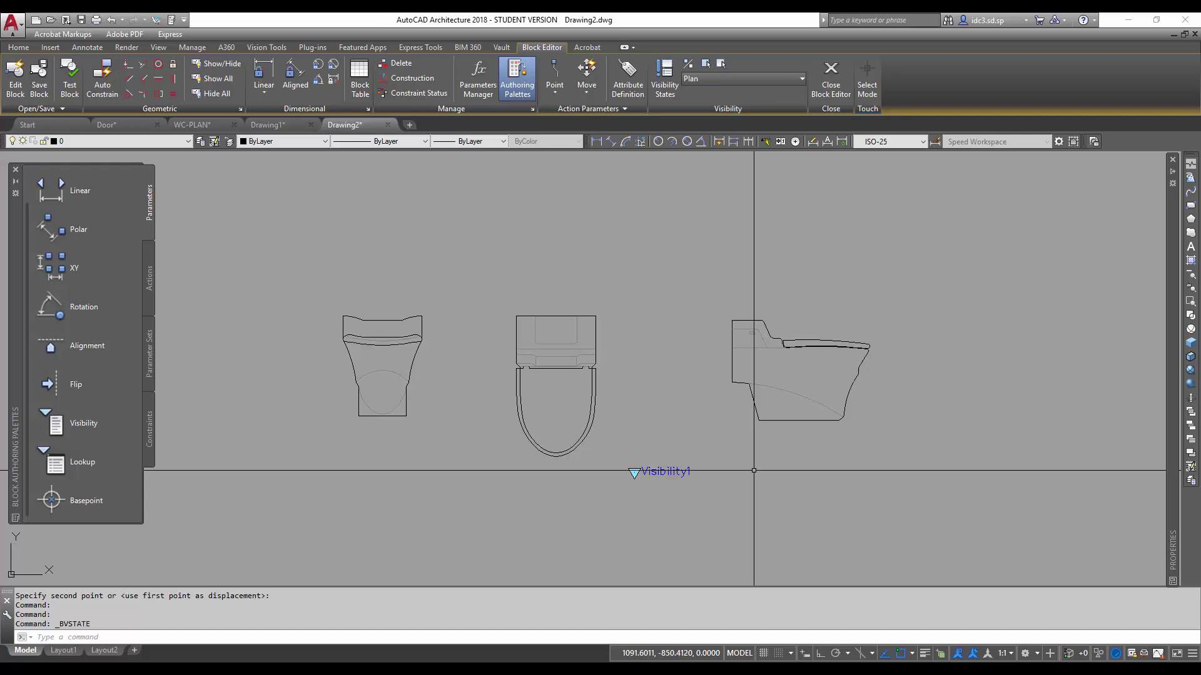
Step: Make the middle toilet visible in Plan, and hide the front and side views
click(617, 407)
click(579, 385)
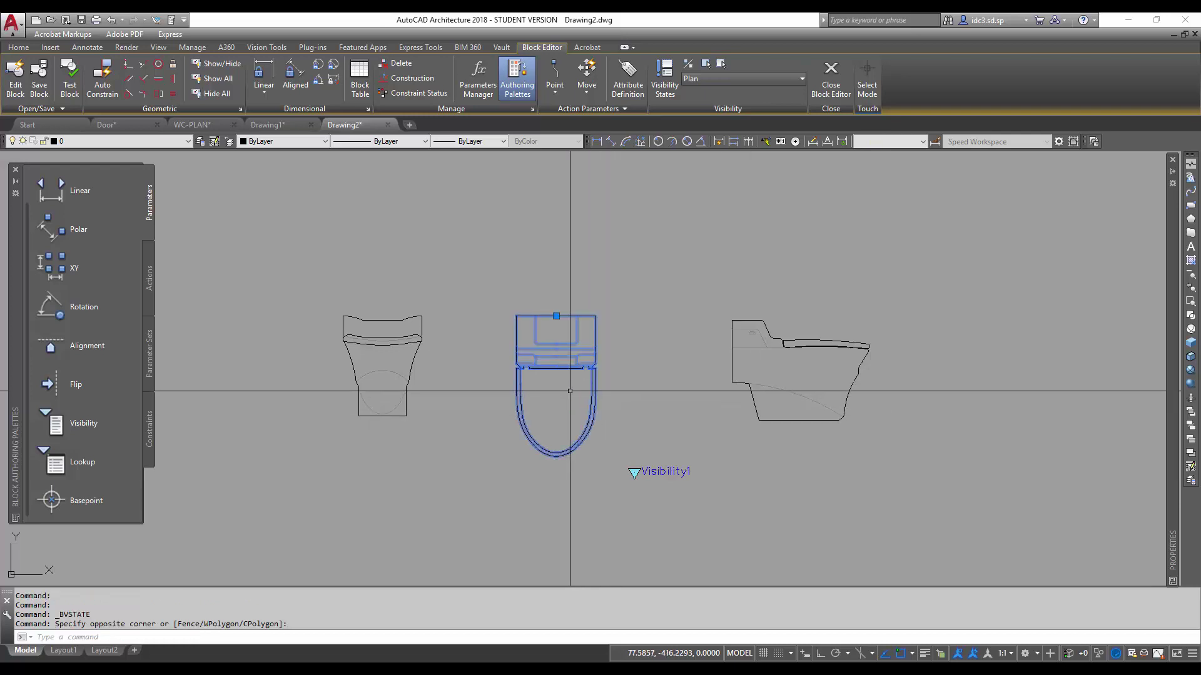
click(705, 65)
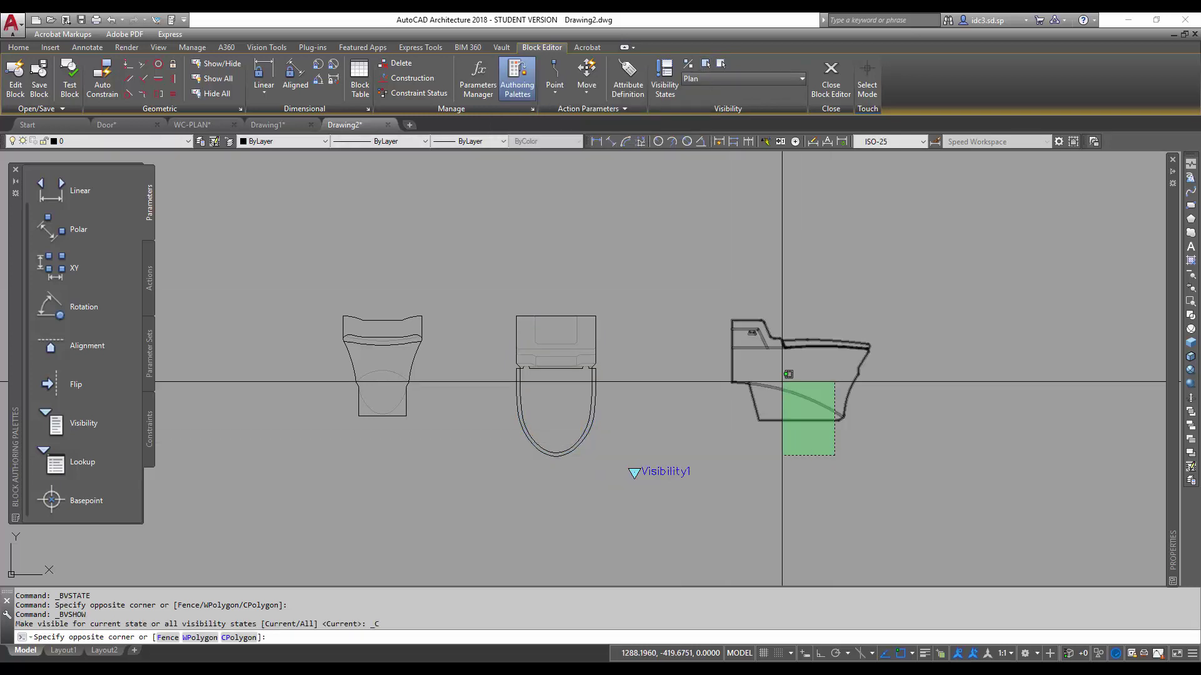
click(782, 382)
click(437, 452)
click(384, 300)
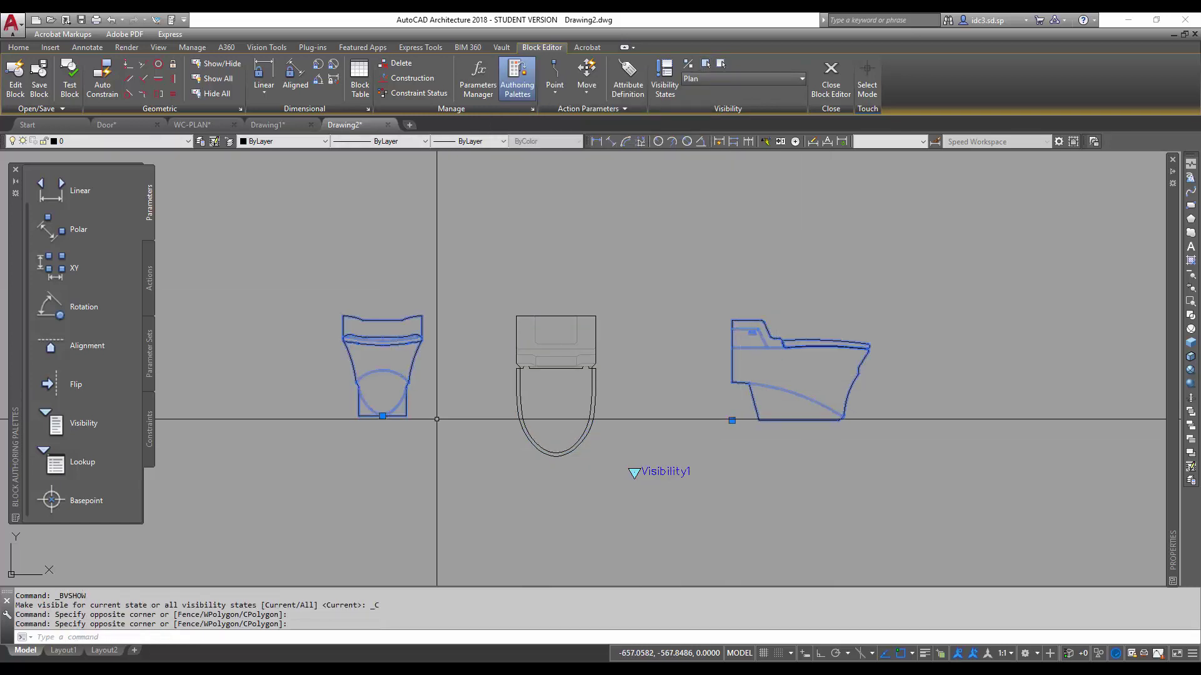
click(723, 62)
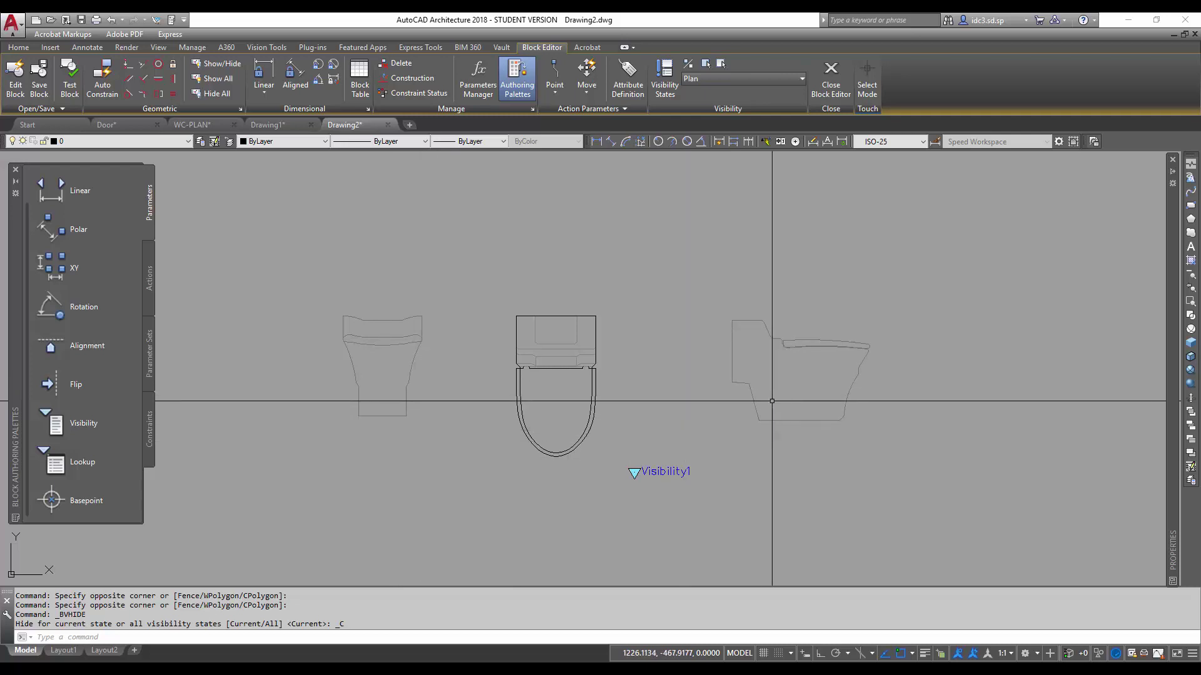
Step: Grip-move the front and side views onto the top edge of the plan-view toilet
click(412, 441)
click(388, 403)
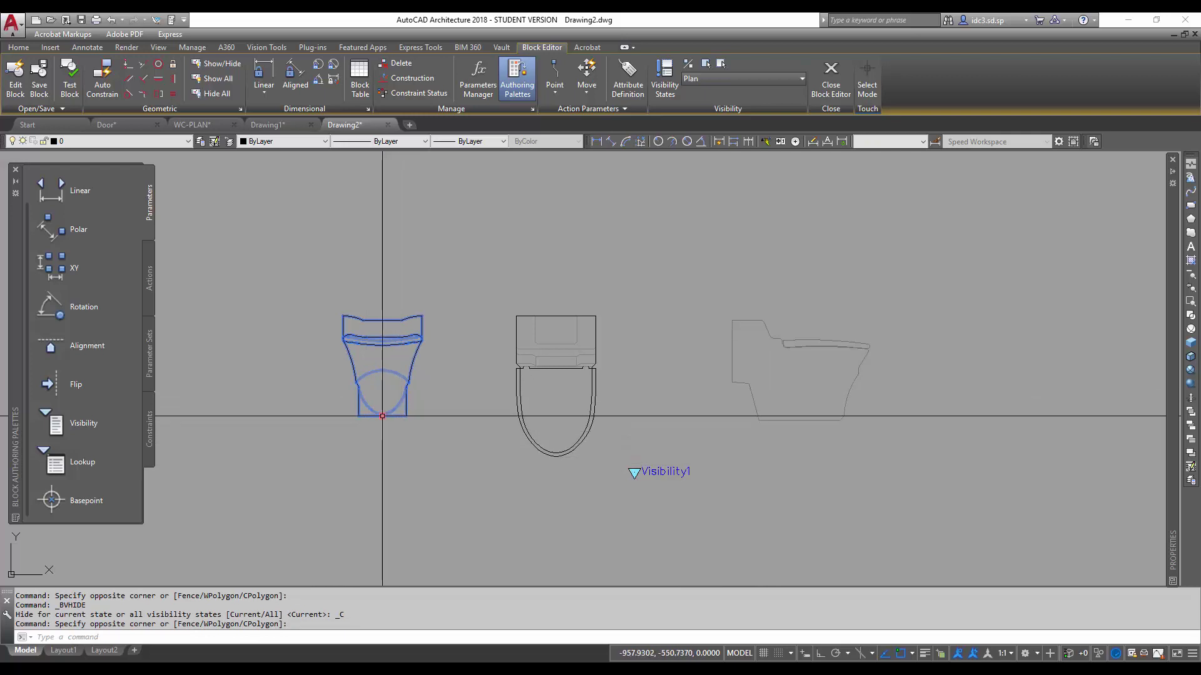
click(382, 416)
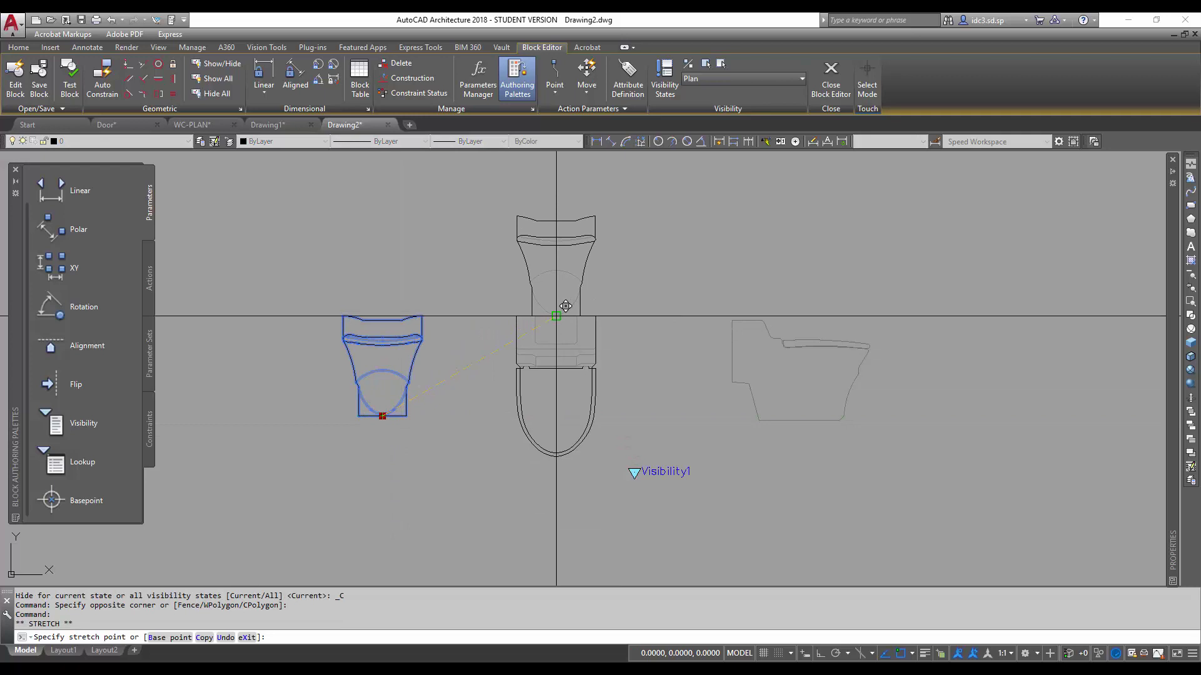
click(556, 315)
click(826, 429)
click(777, 398)
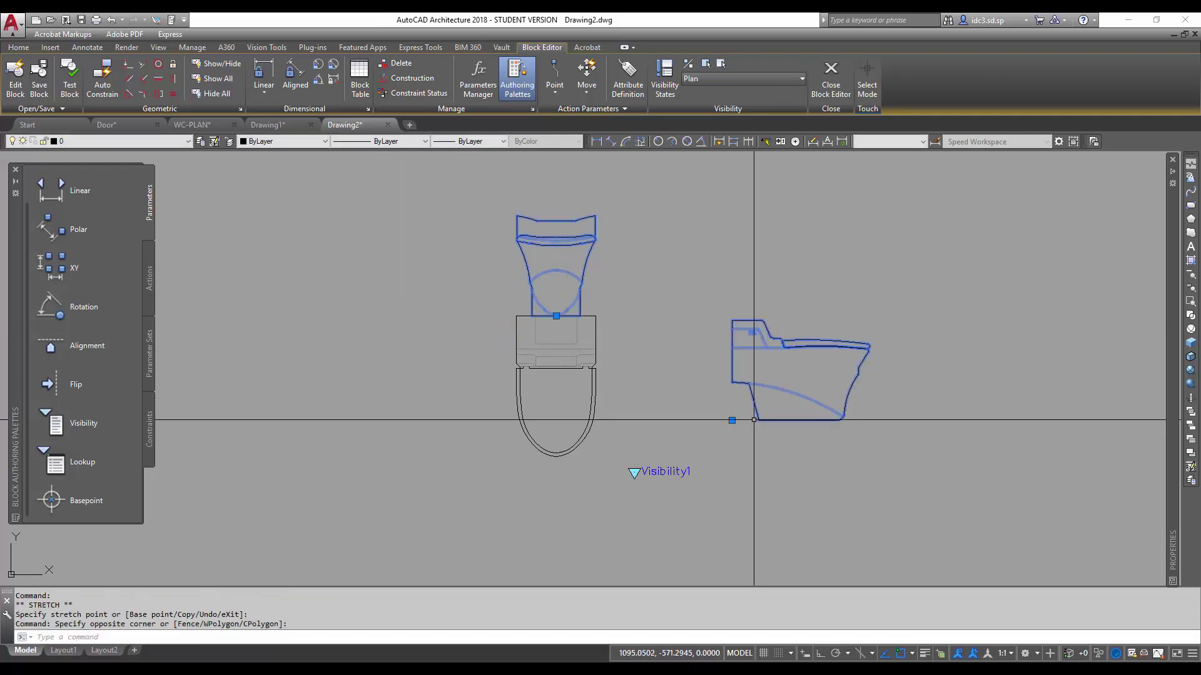
key(Escape)
key(Escape)
click(745, 424)
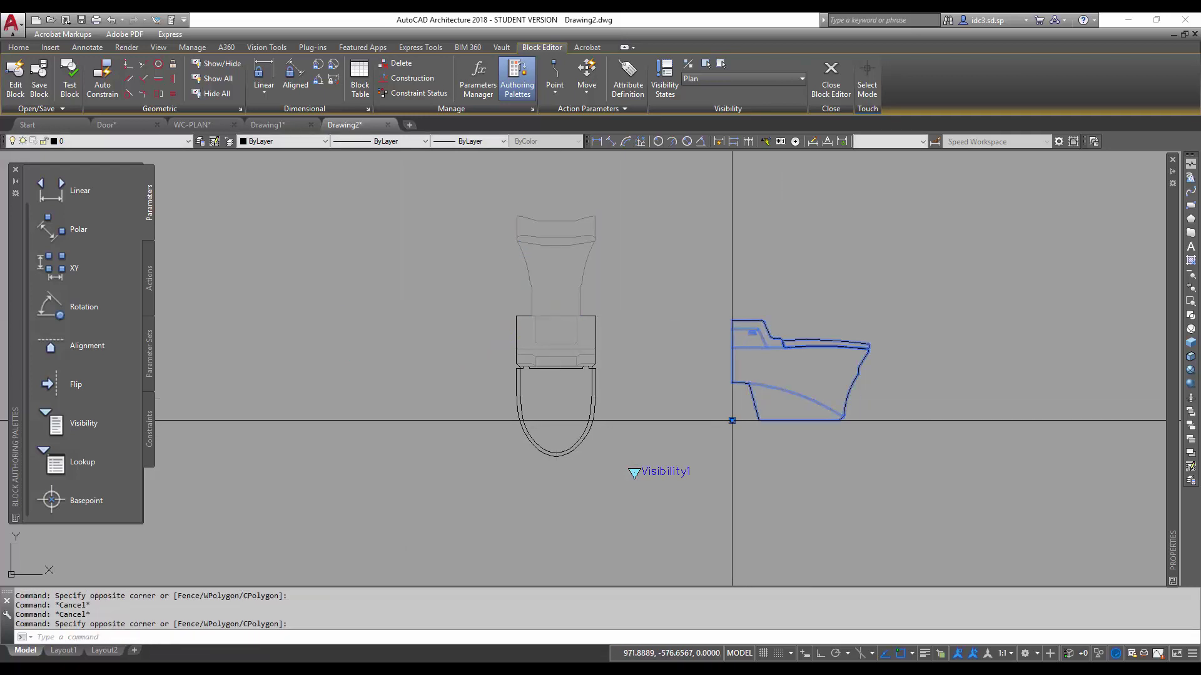
click(731, 421)
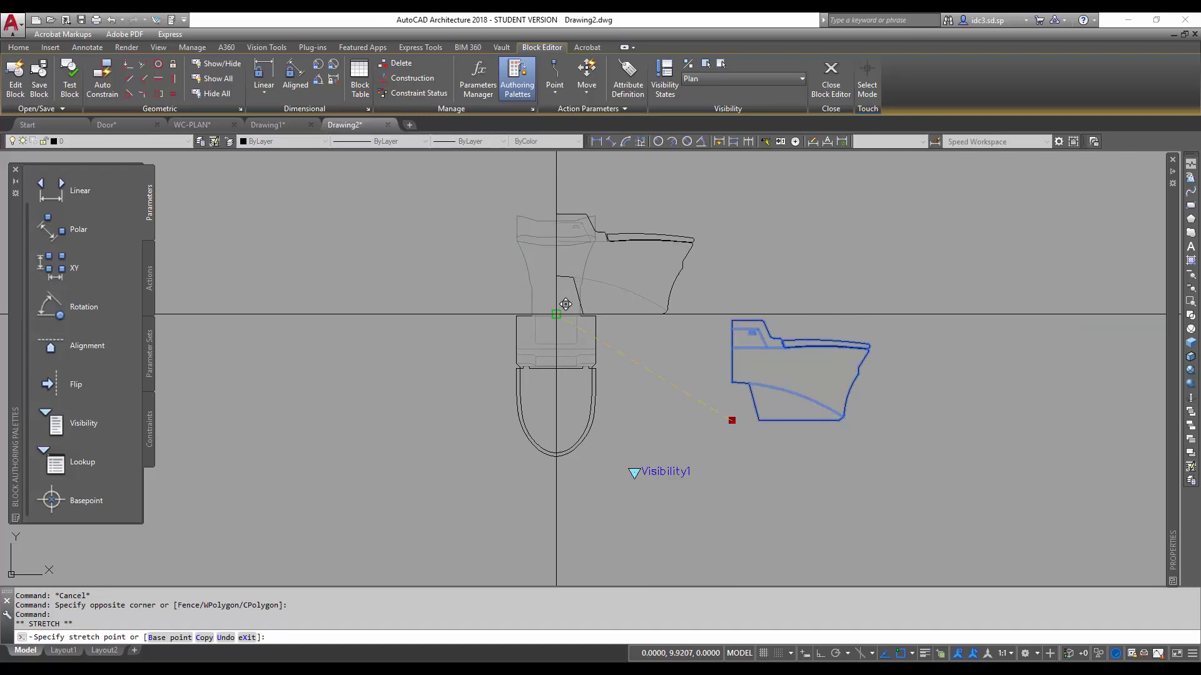
click(566, 304)
key(Escape)
key(Escape)
key(Escape)
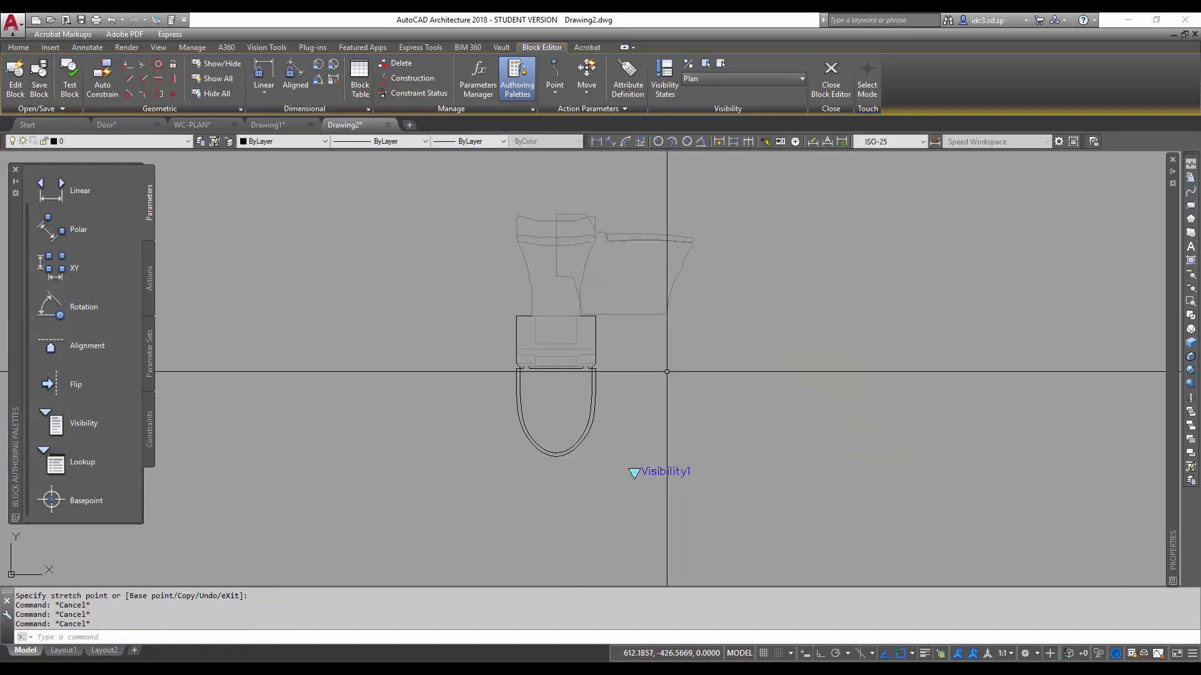
Step: In the Front state, make the front-view cistern visible and hide the side tank and plan seat
click(764, 80)
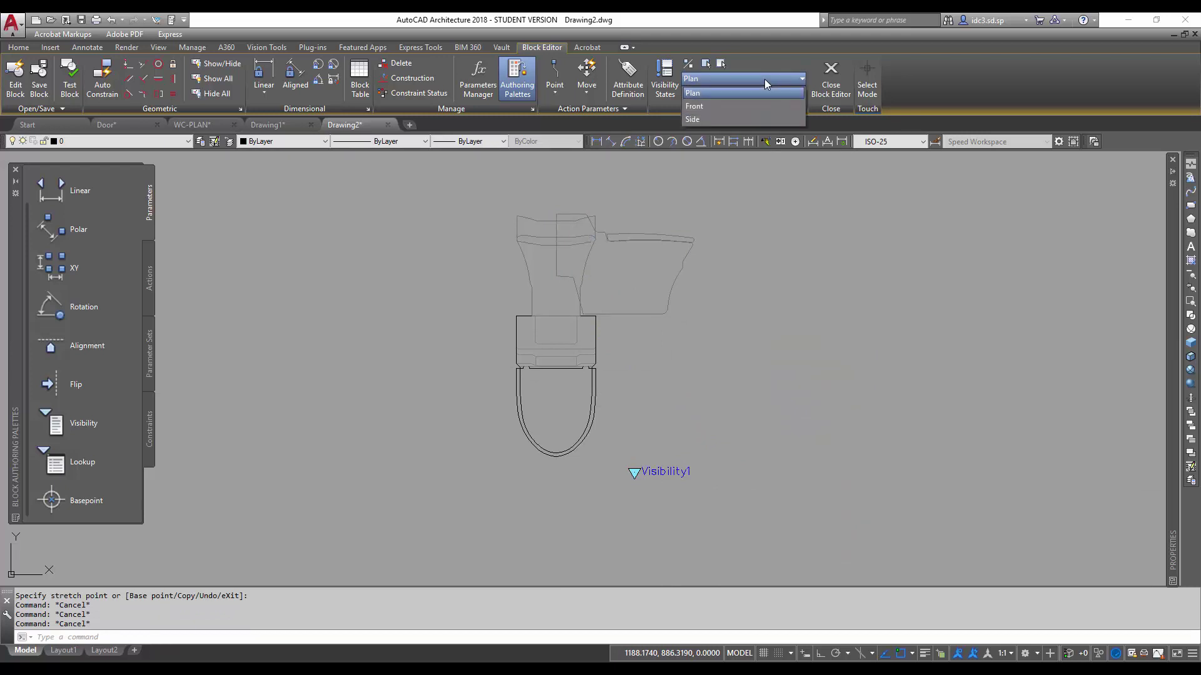
click(697, 107)
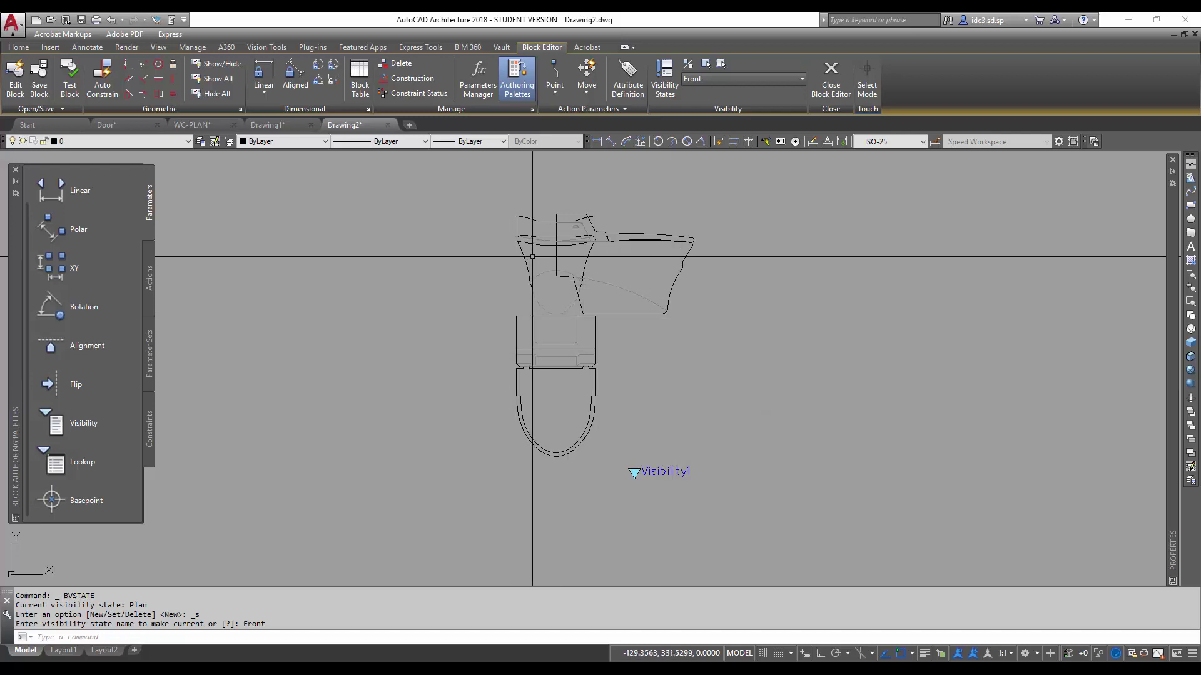
click(590, 252)
click(539, 198)
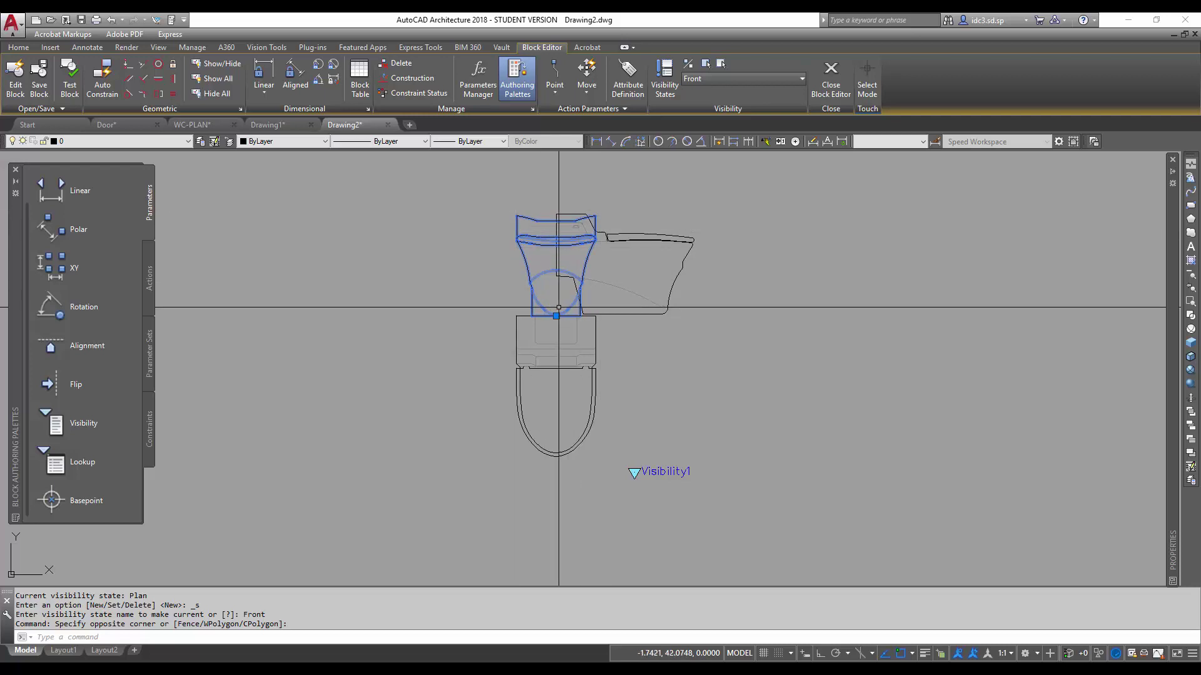
click(706, 66)
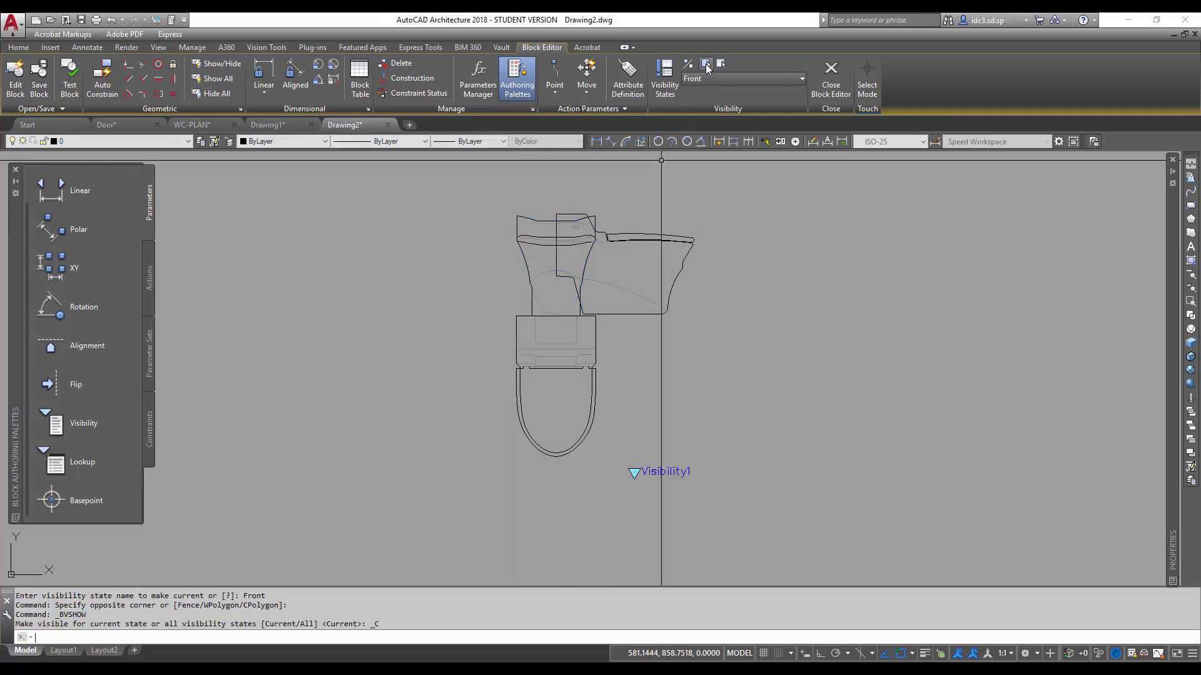
click(676, 293)
click(619, 268)
click(649, 413)
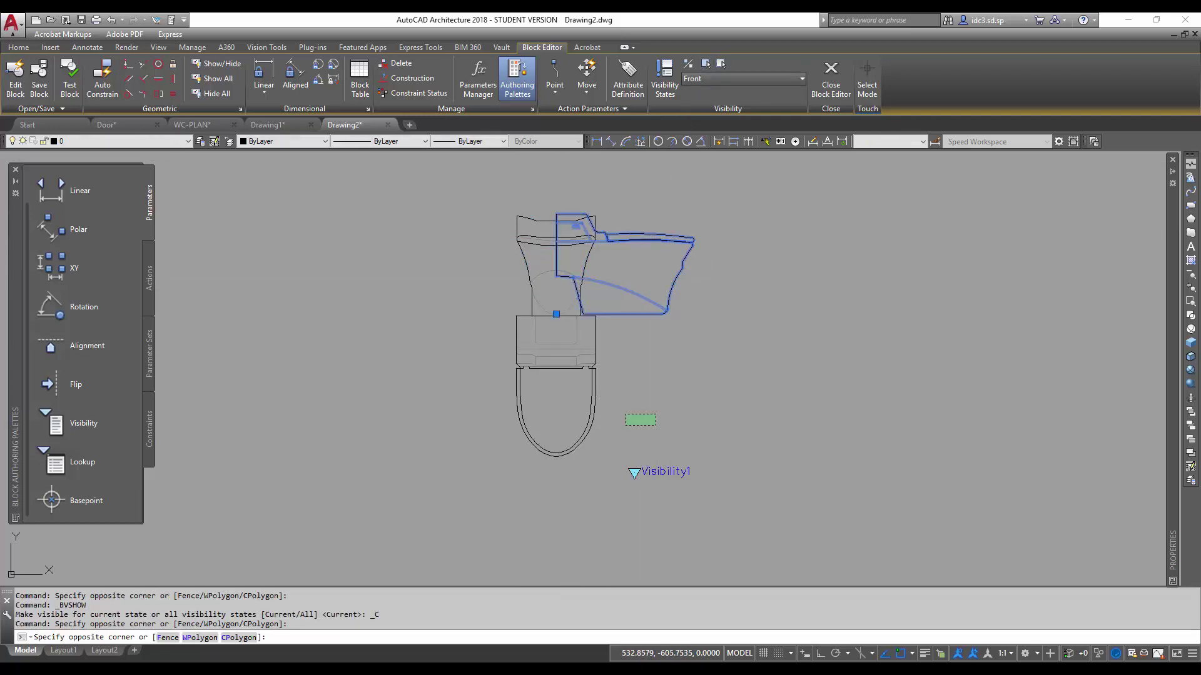
click(559, 391)
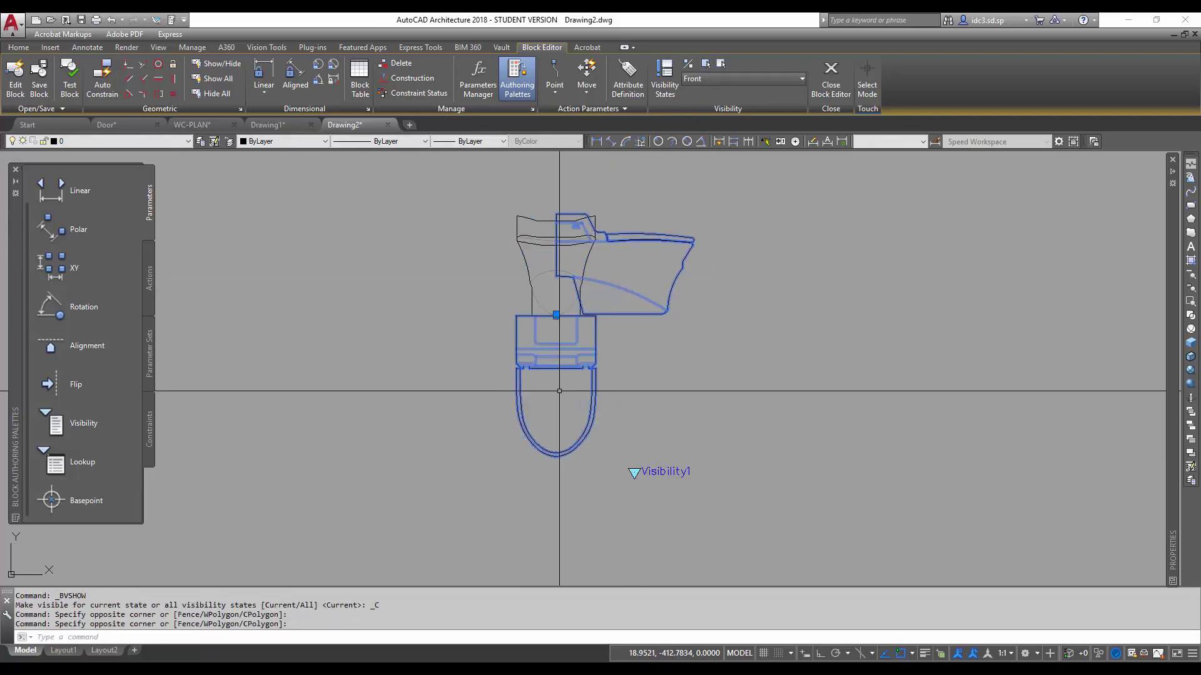
click(721, 65)
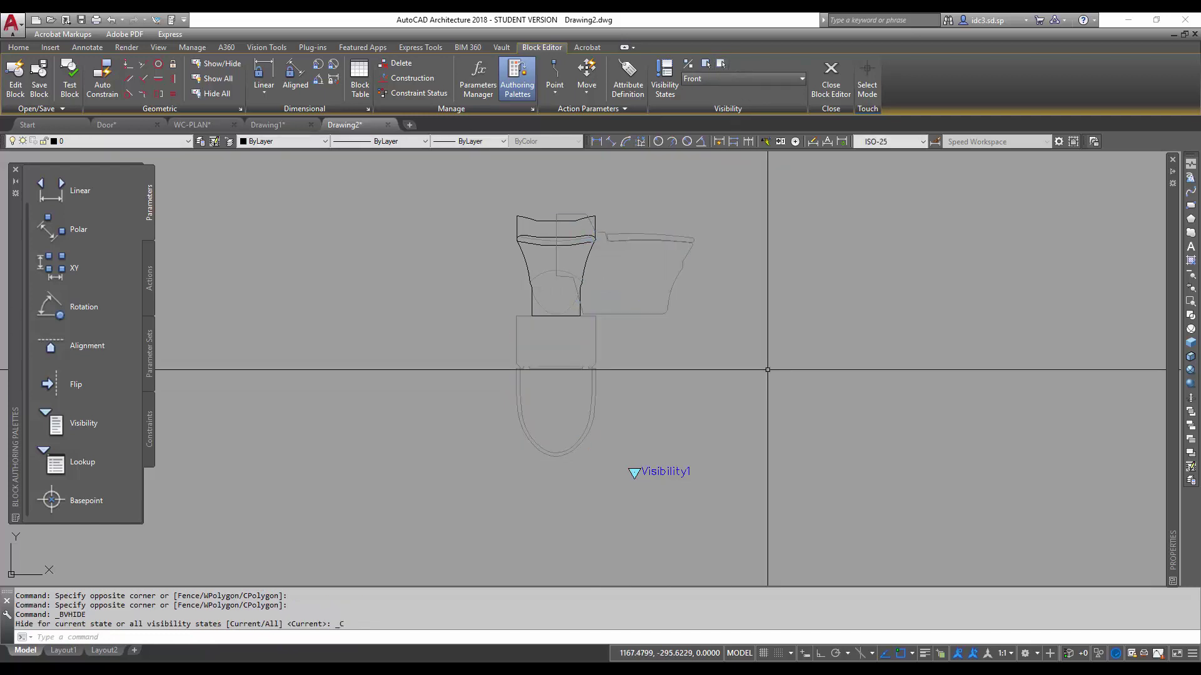
click(768, 371)
click(729, 373)
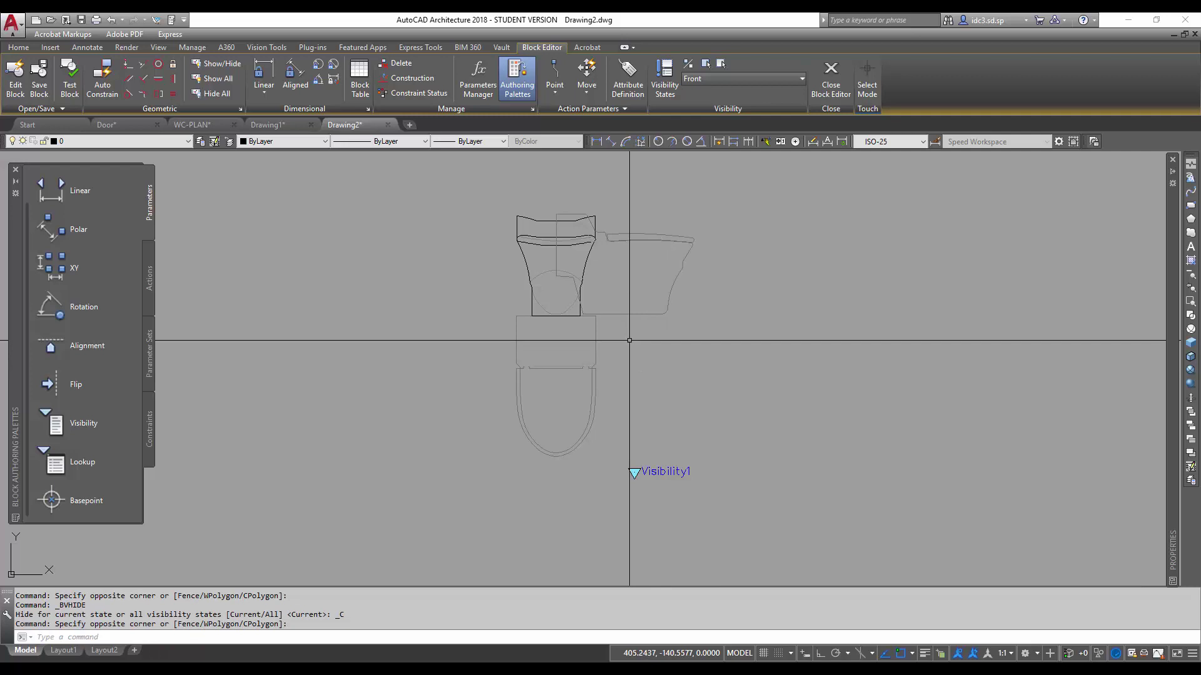
Step: In the Side state, make the side-view tank visible and hide the plan base and front-view rim
click(749, 80)
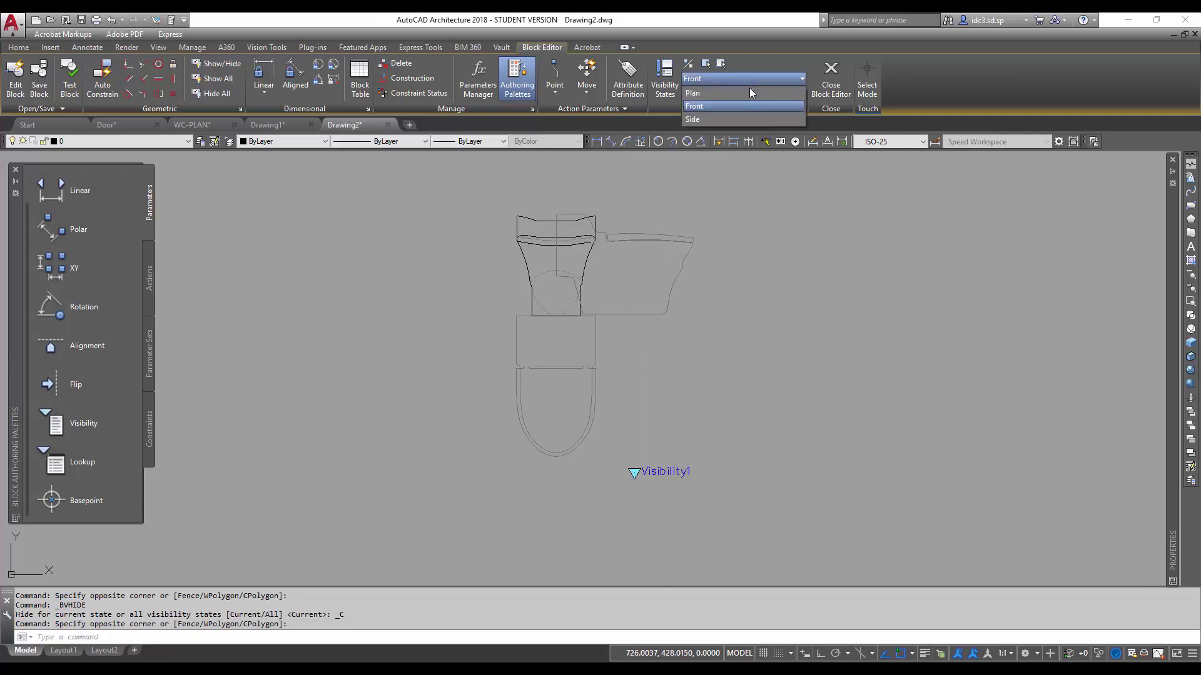
click(730, 120)
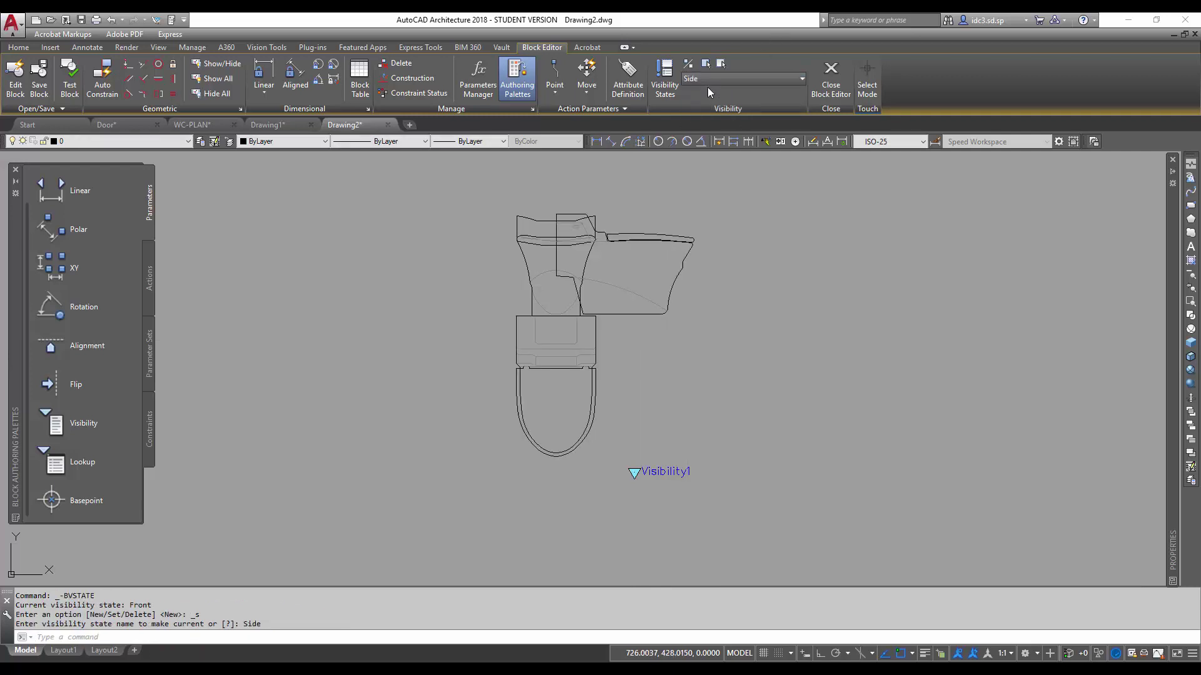
click(712, 364)
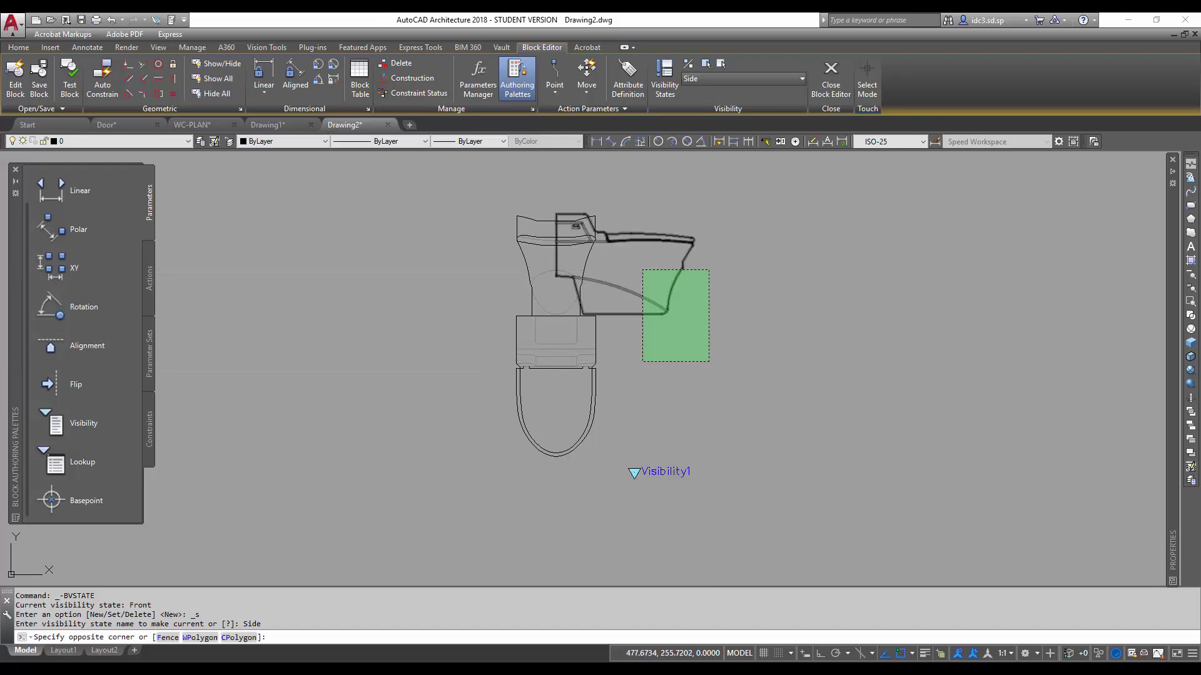
click(645, 264)
click(708, 64)
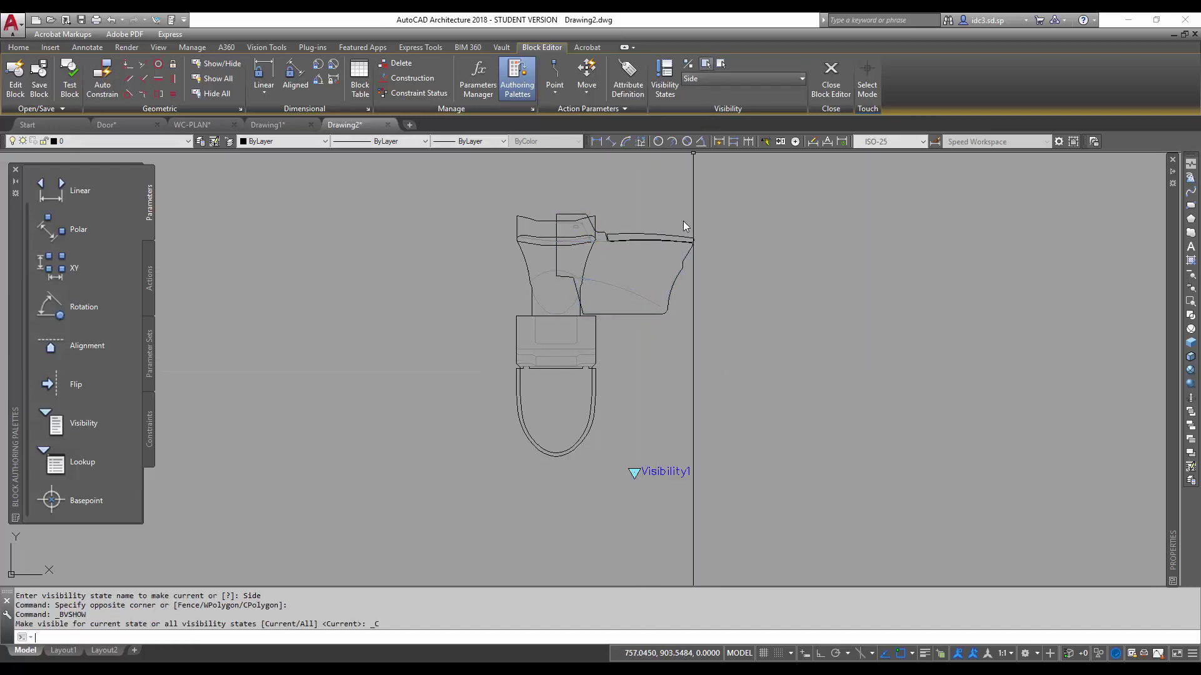
click(670, 409)
click(536, 397)
click(541, 296)
click(510, 210)
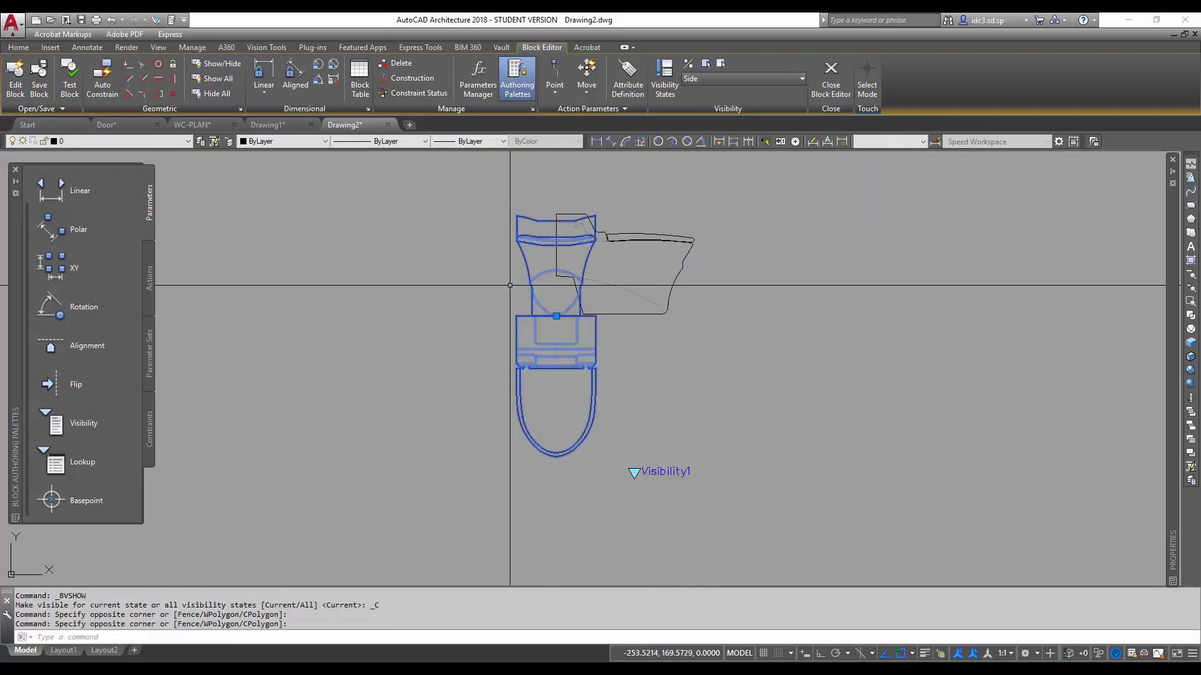
click(723, 64)
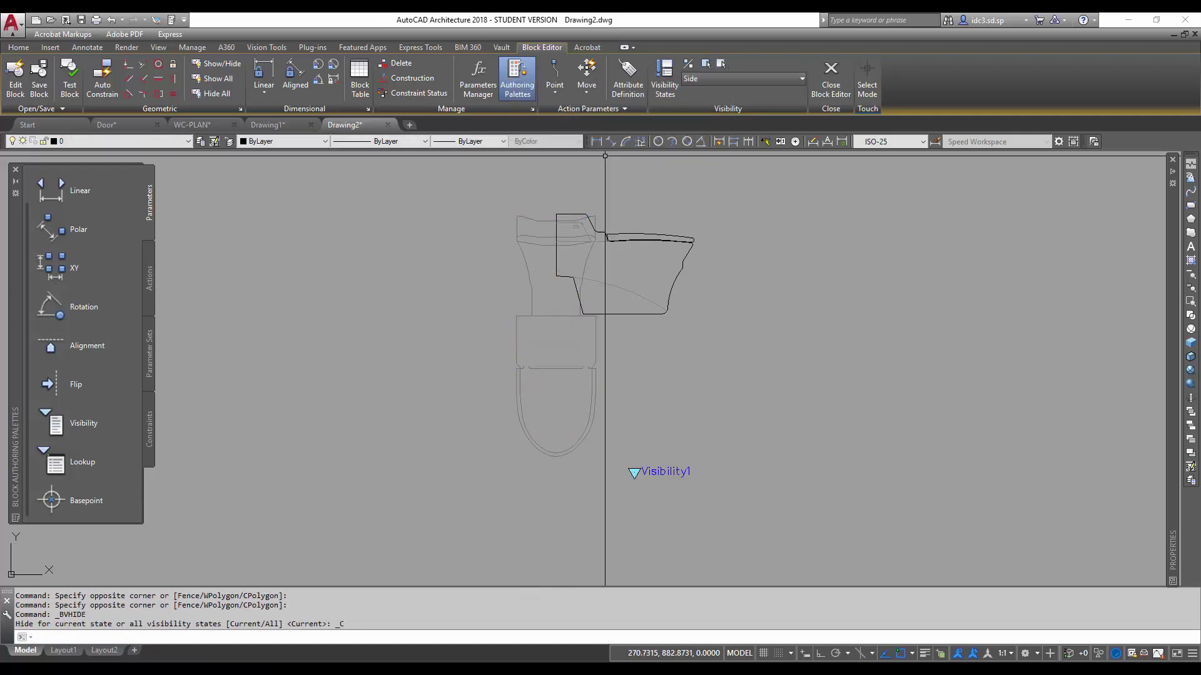
scroll(703, 356, down, 2)
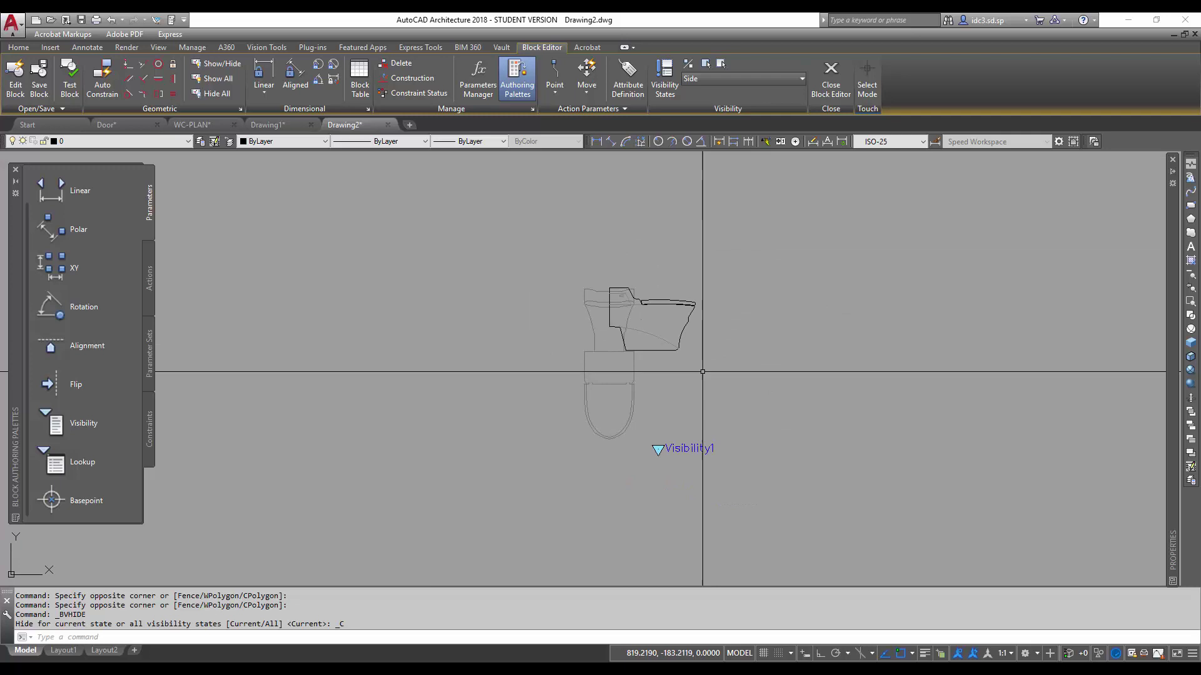
scroll(707, 355, down, 2)
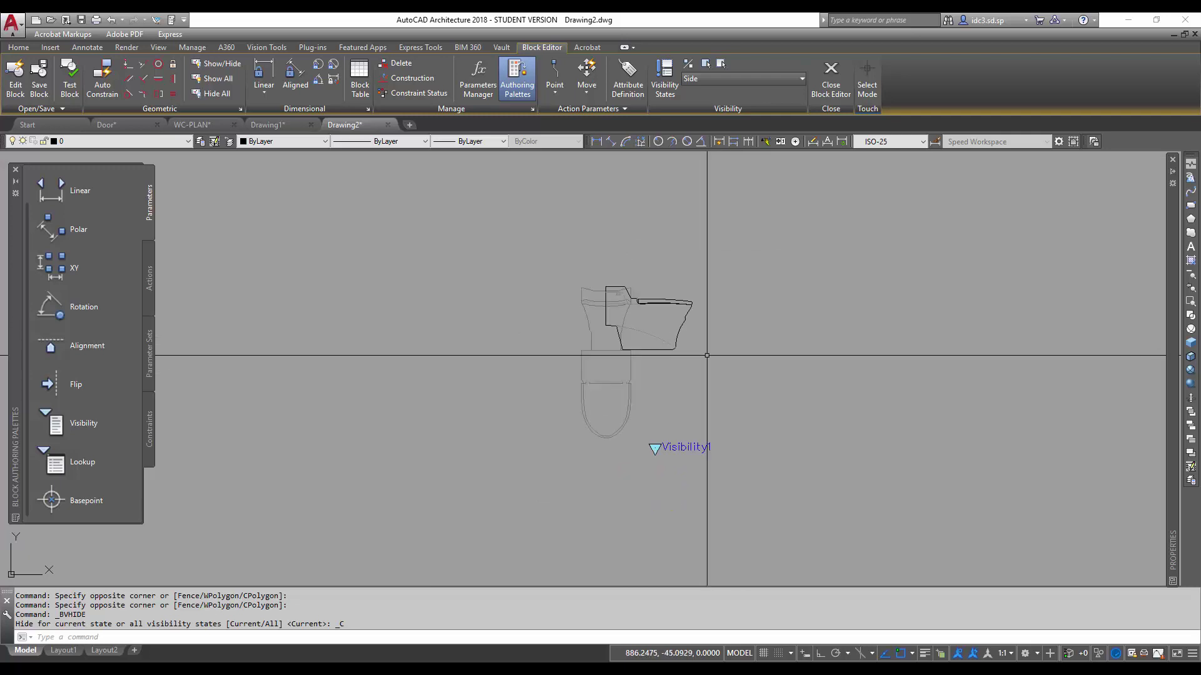
scroll(710, 354, up, 2)
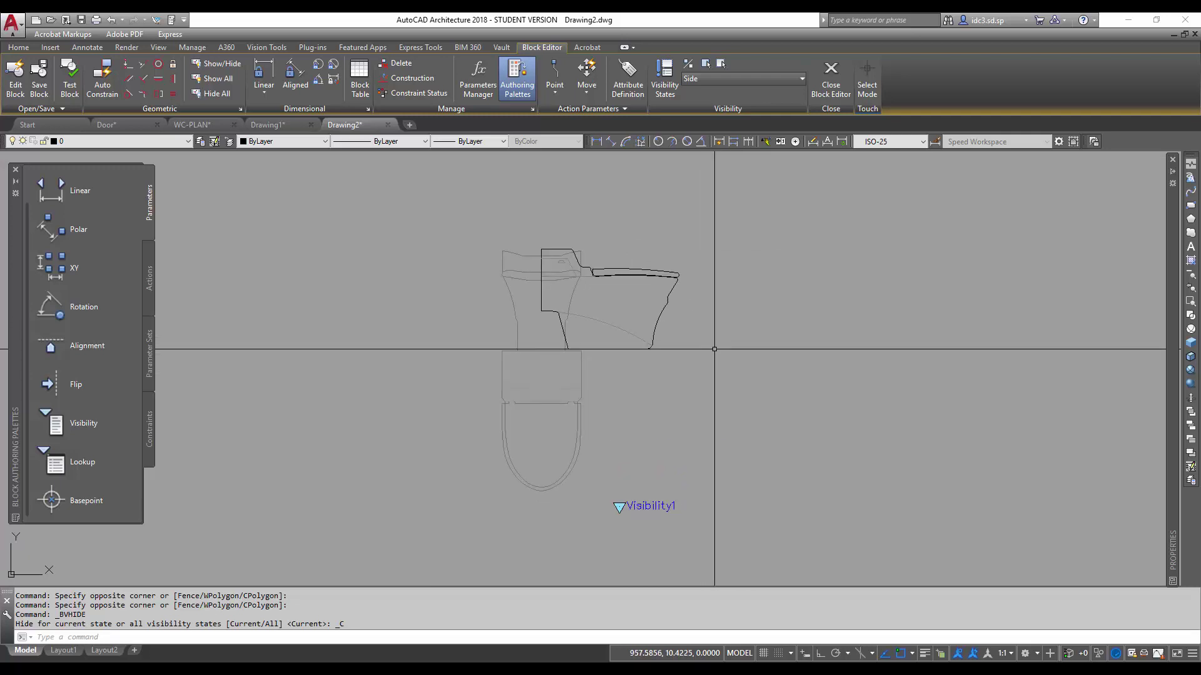
Step: Close the Block Editor, saving the changes to Intelligent WC, and select the inserted block
click(833, 82)
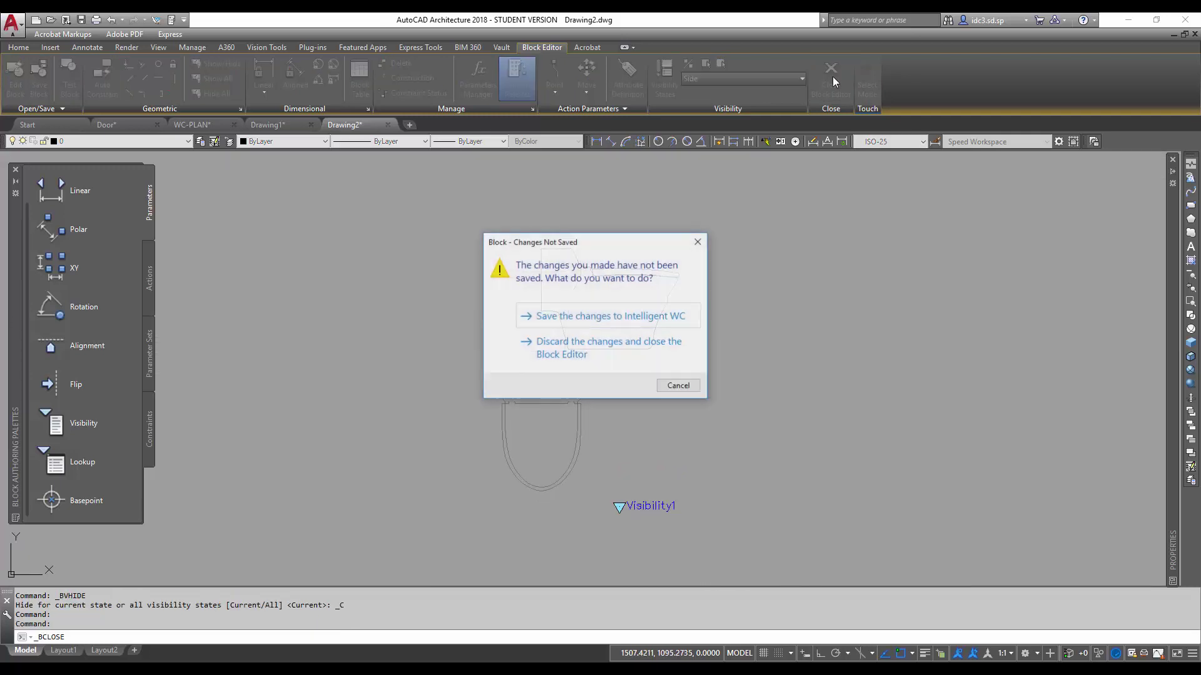
click(597, 318)
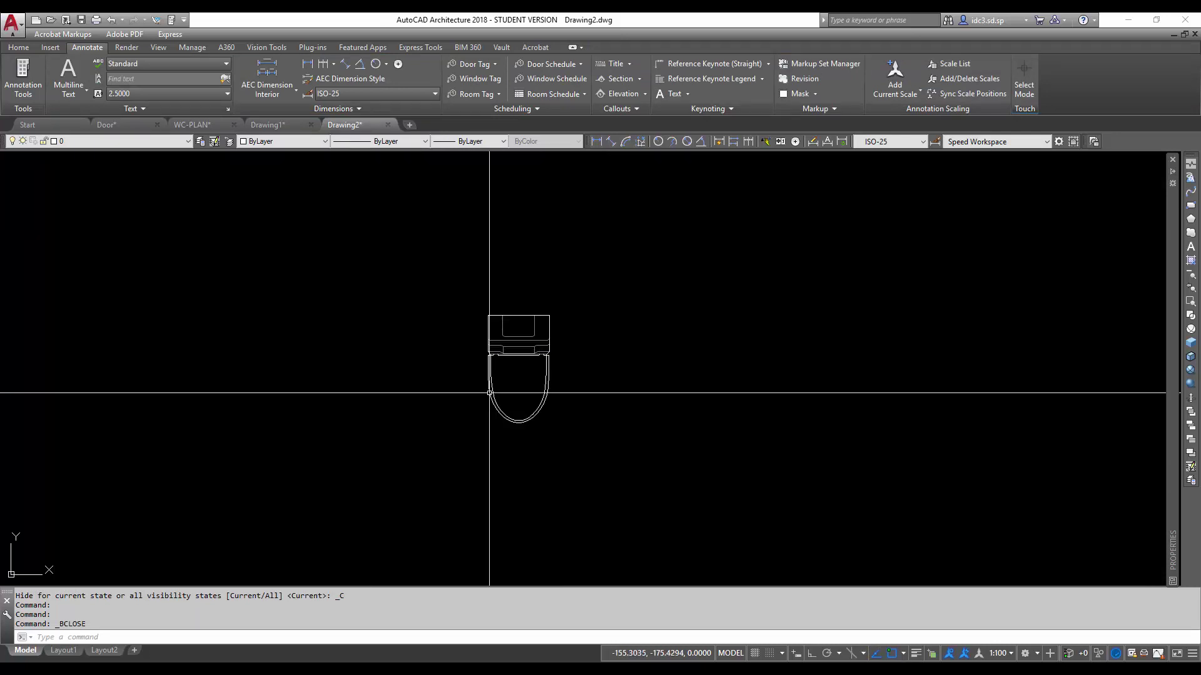
click(627, 416)
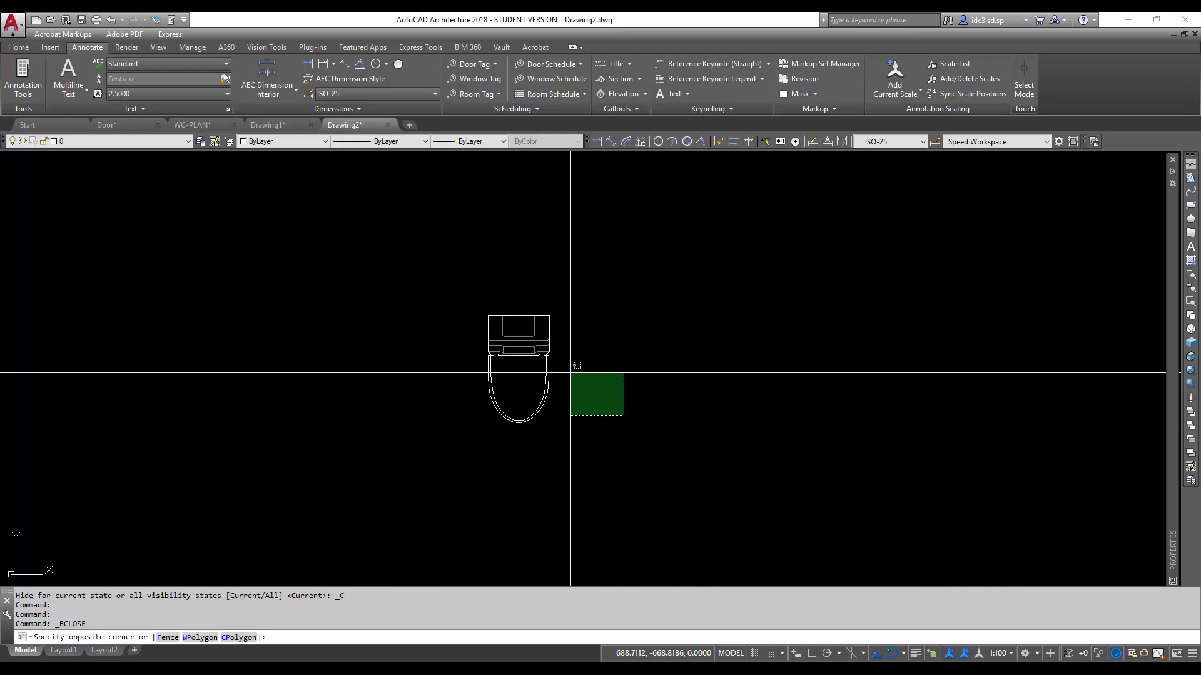
click(539, 429)
scroll(603, 388, up, 2)
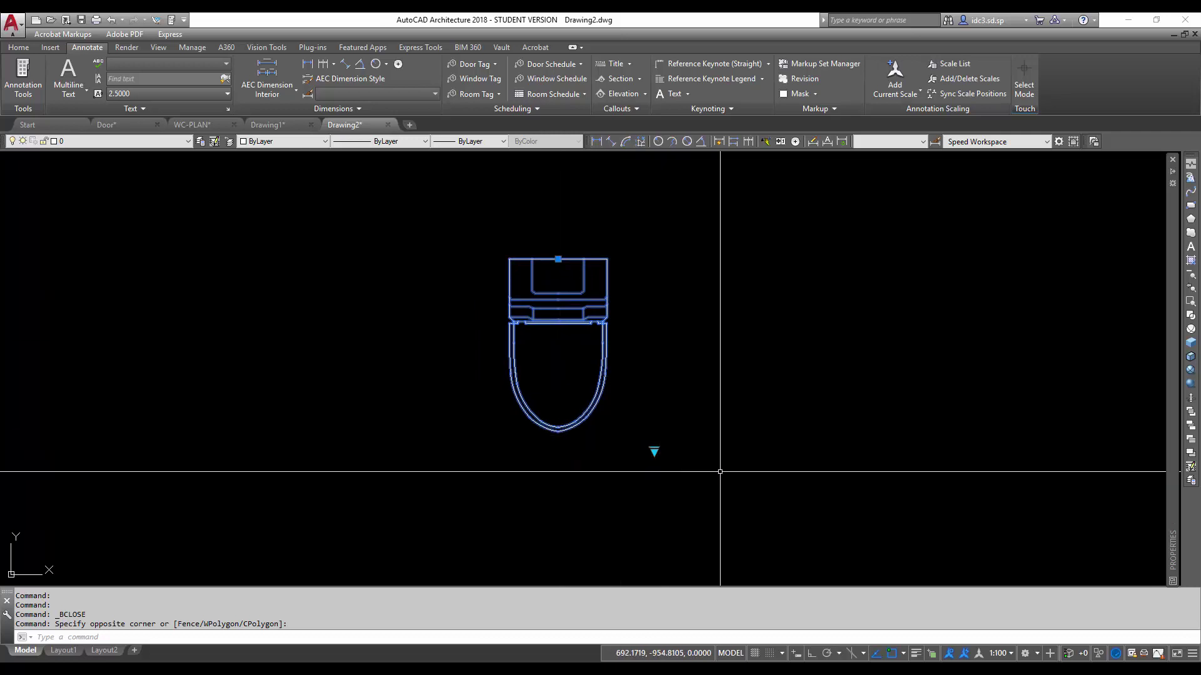
Step: Switch the block's visibility state to Front, then Side, then back to Plan, and deselect it
click(654, 451)
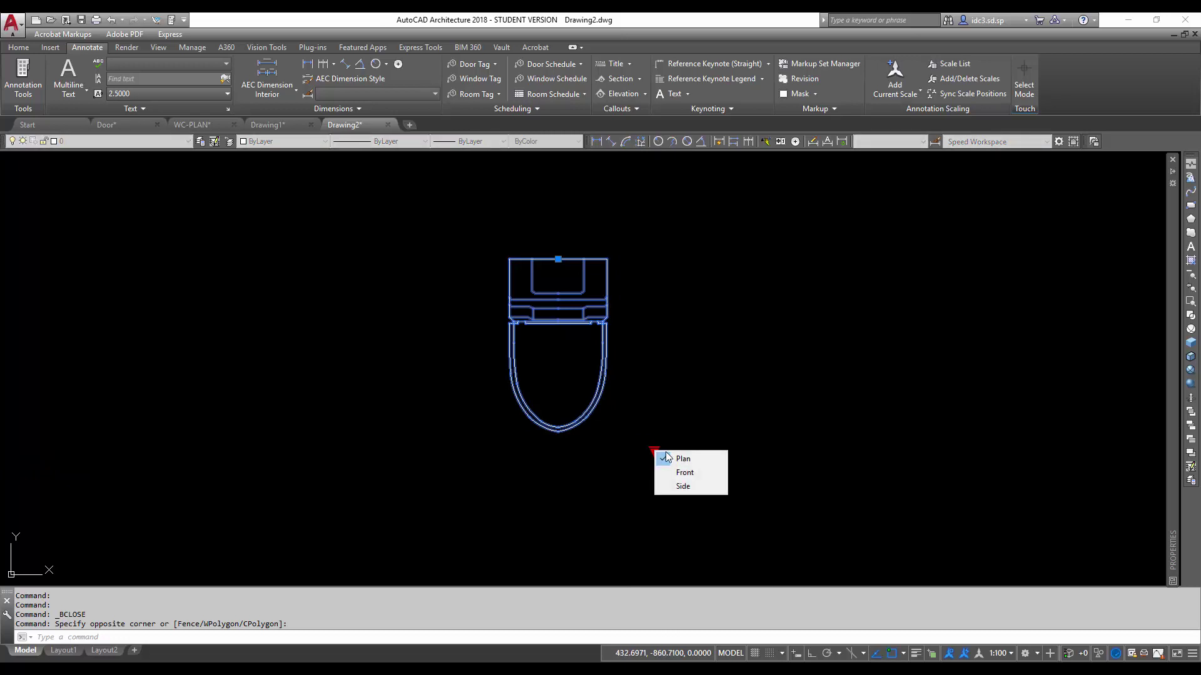
click(698, 473)
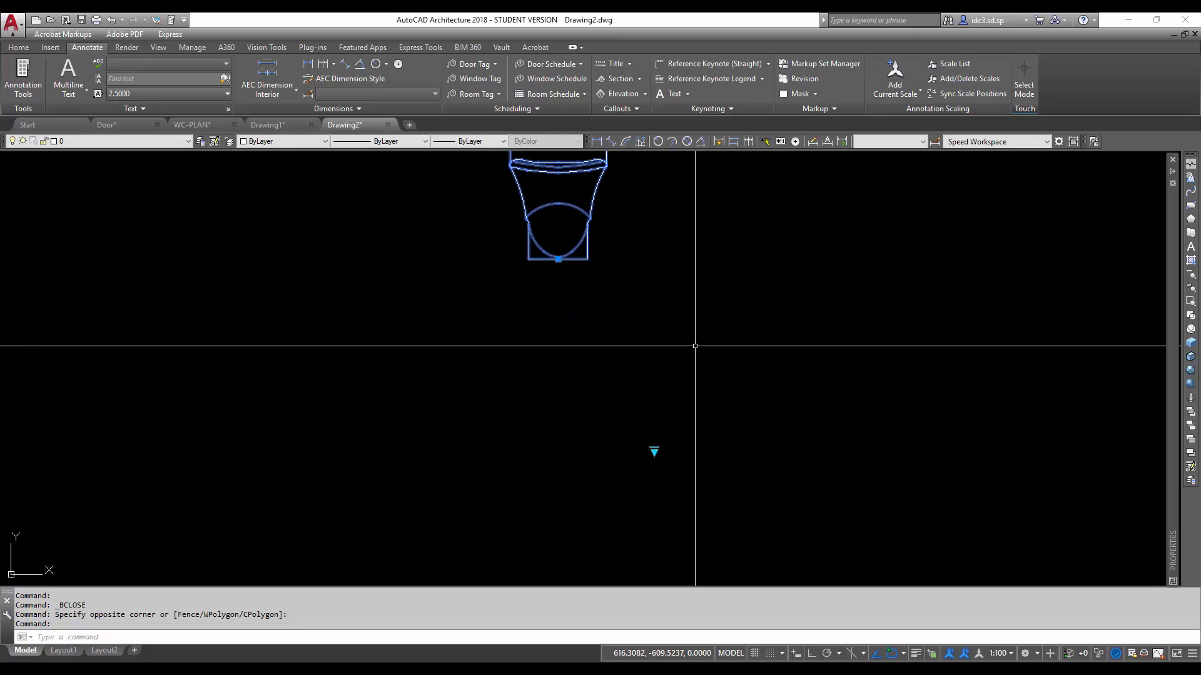
scroll(670, 357, up, 2)
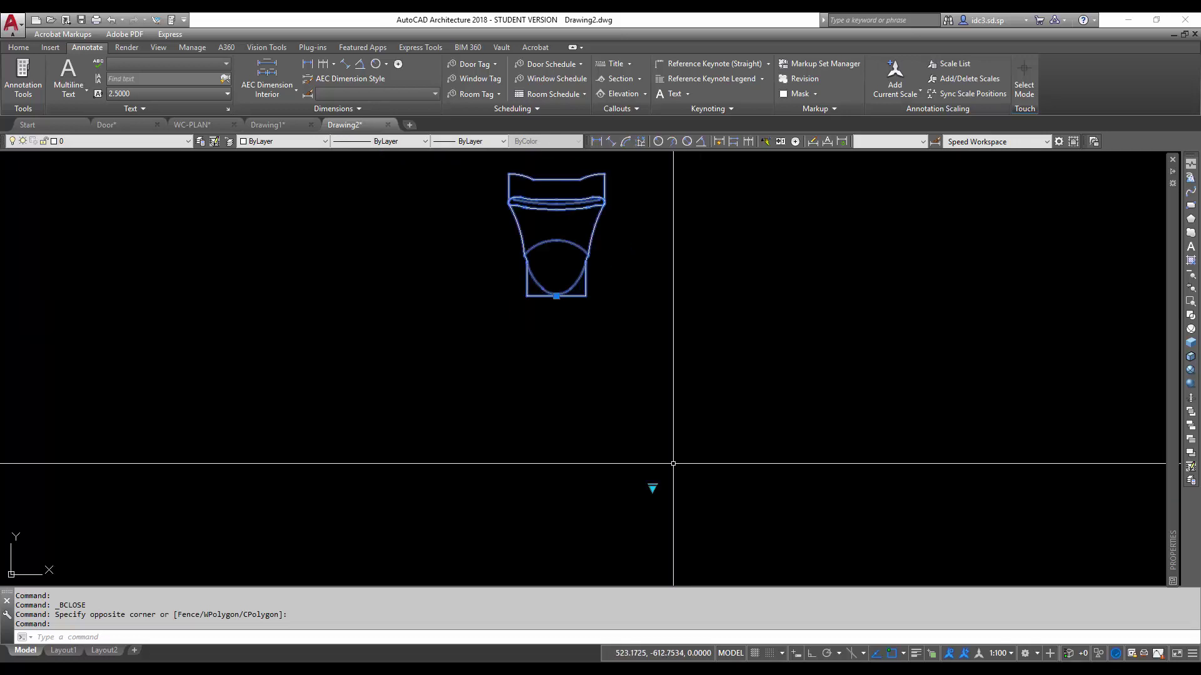
click(653, 488)
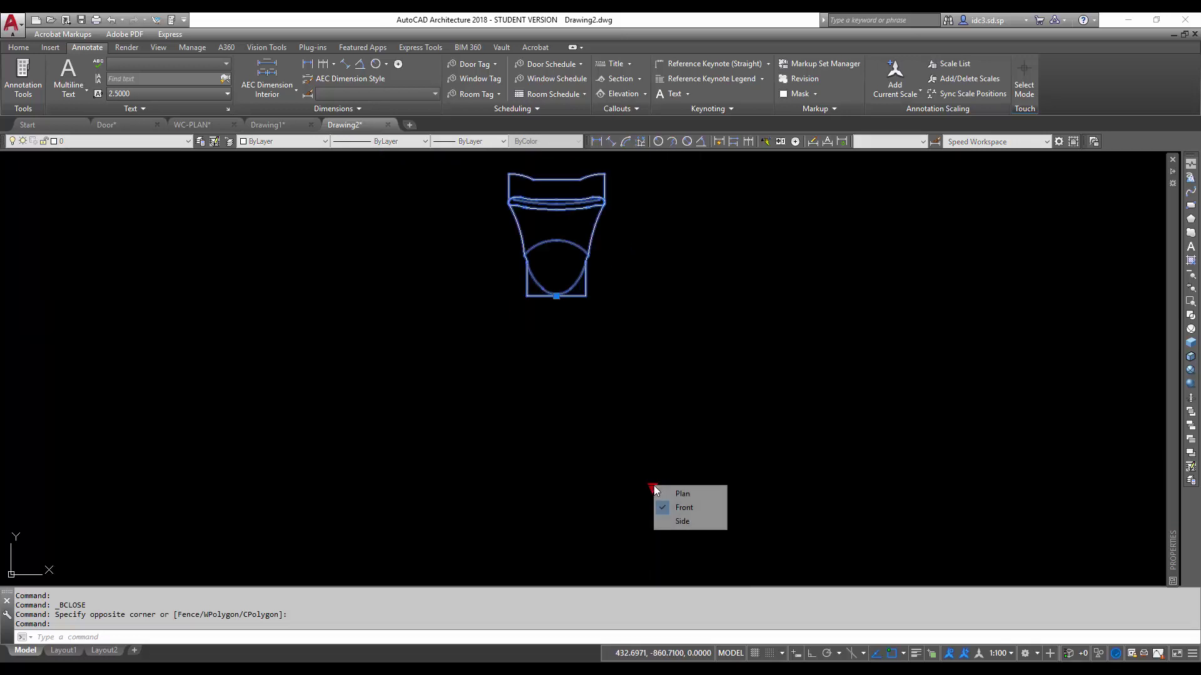
click(683, 522)
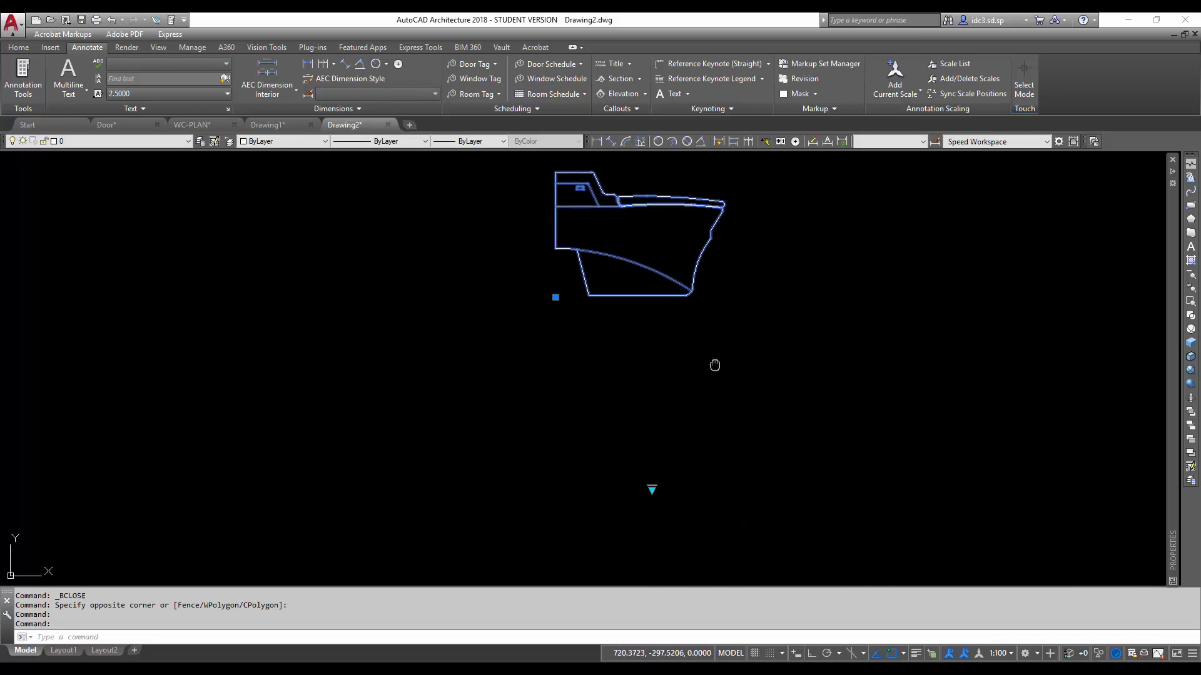
middle_drag(715, 365, 713, 368)
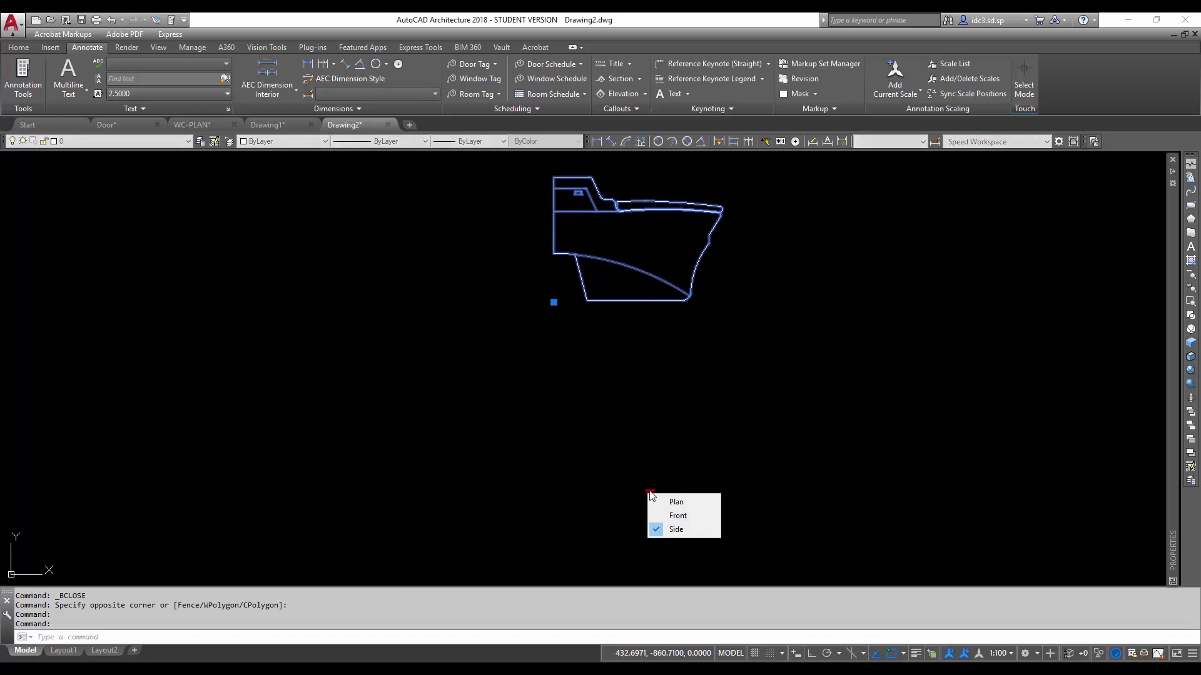
click(676, 502)
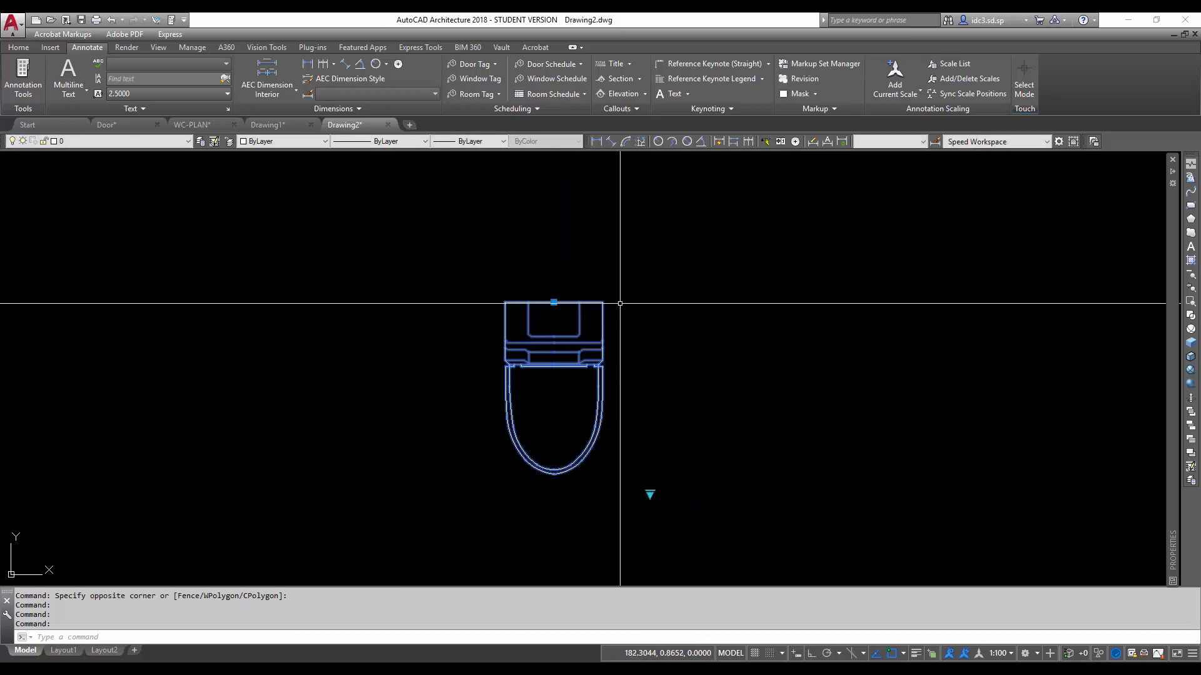
key(Escape)
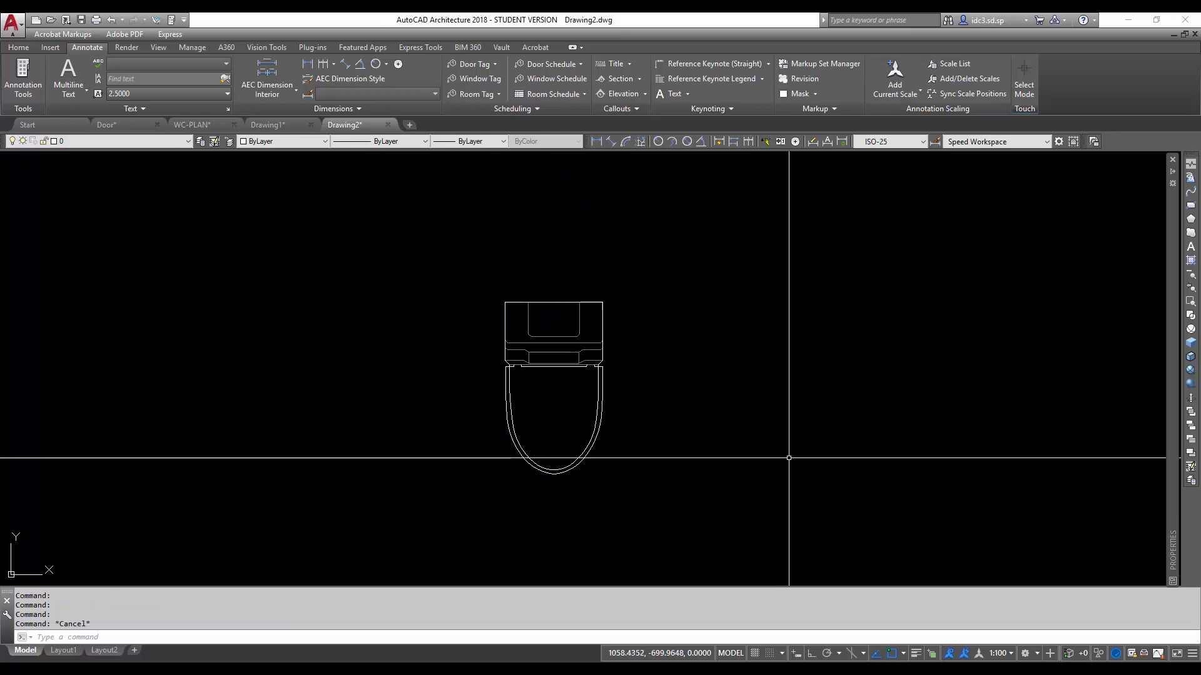